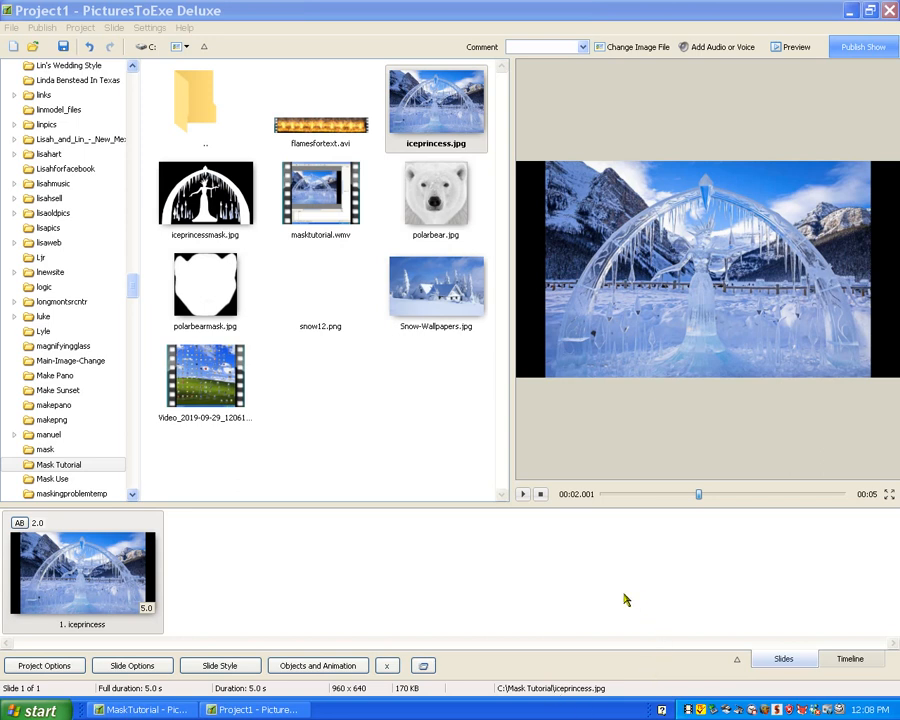
- Open the slide's Objects and Animation editor and add a blank mask above the iceprincess image
{"action": "left_click", "coordinate": [328, 672]}
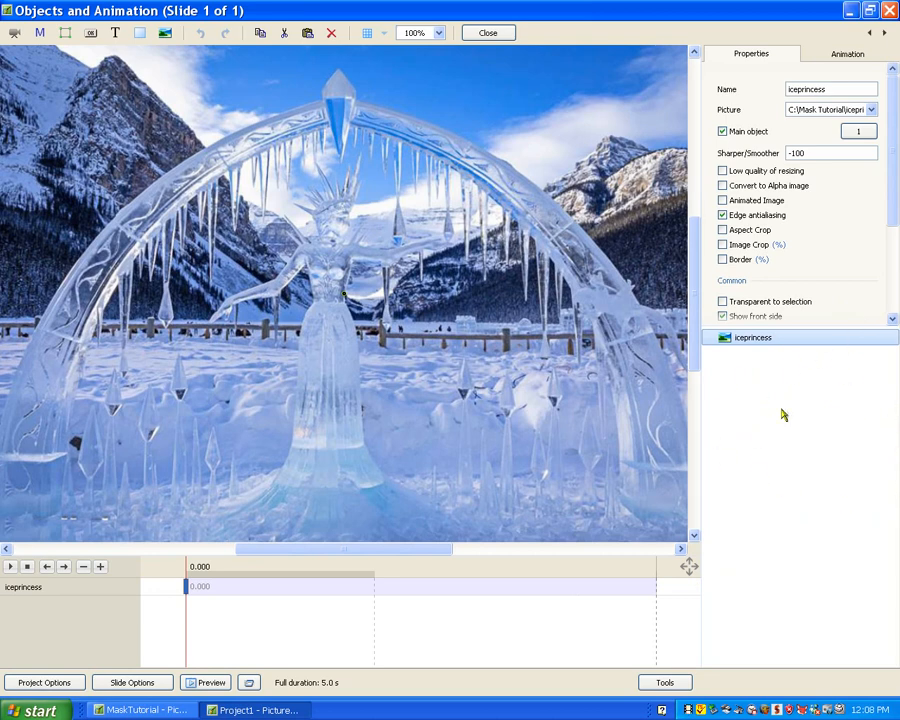
{"action": "right_click", "coordinate": [799, 383]}
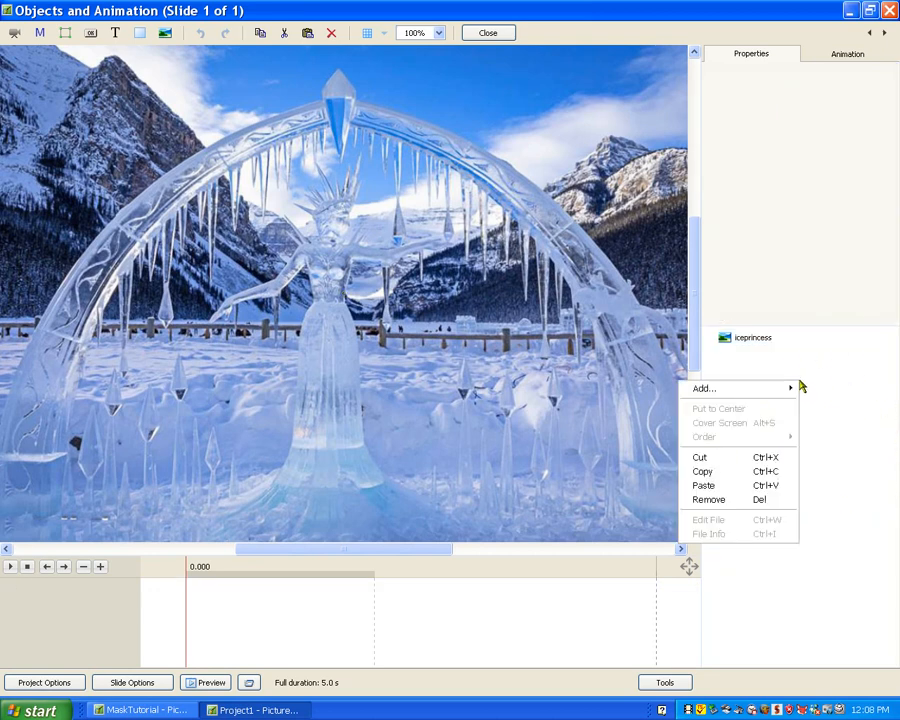
{"action": "mouse_move", "coordinate": [765, 398]}
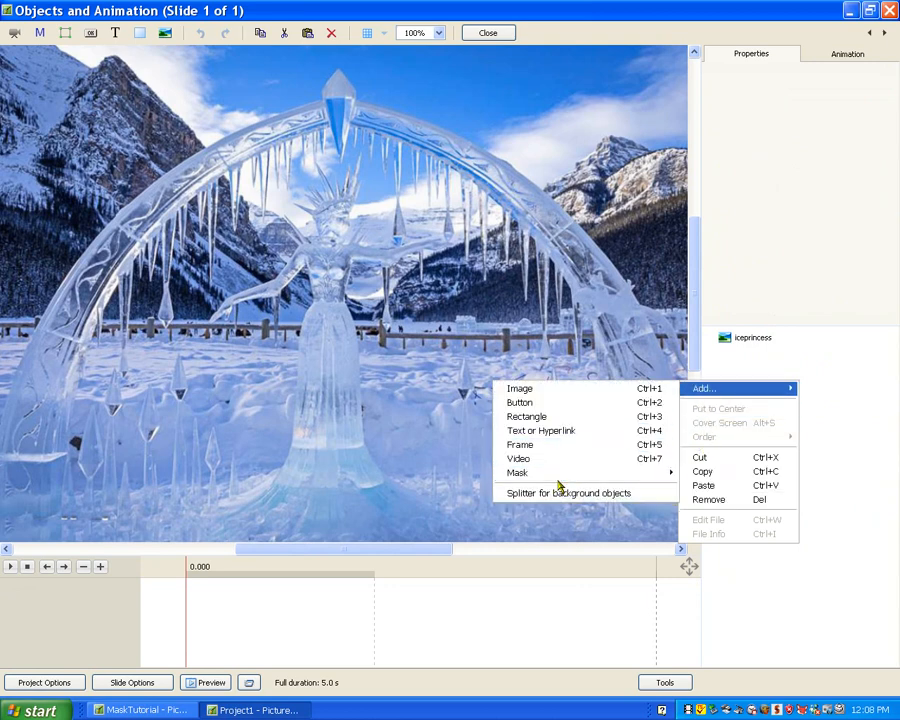
{"action": "mouse_move", "coordinate": [552, 478]}
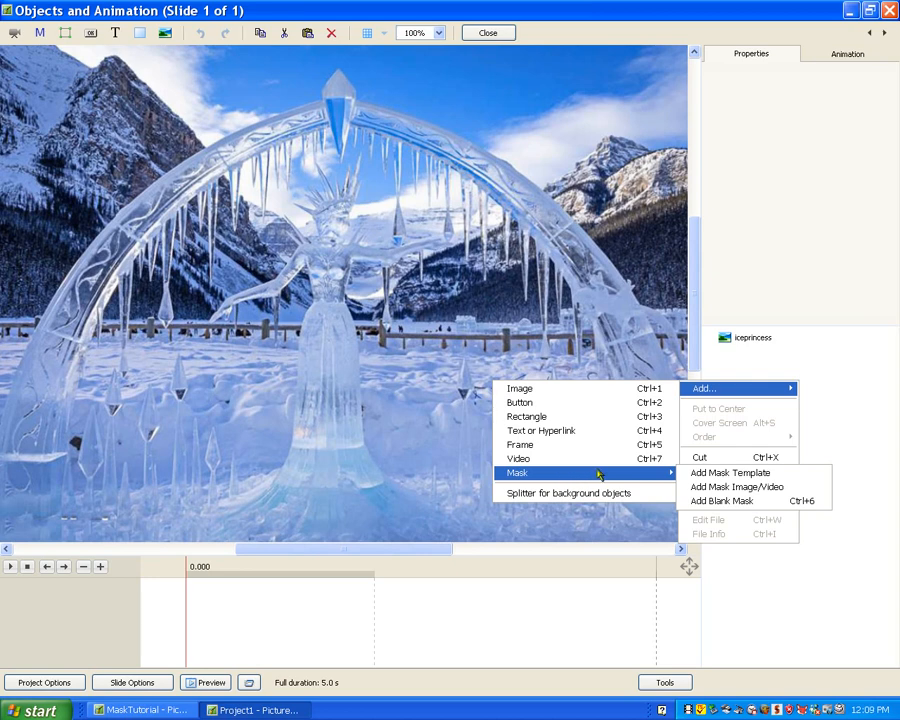
{"action": "left_click", "coordinate": [704, 502]}
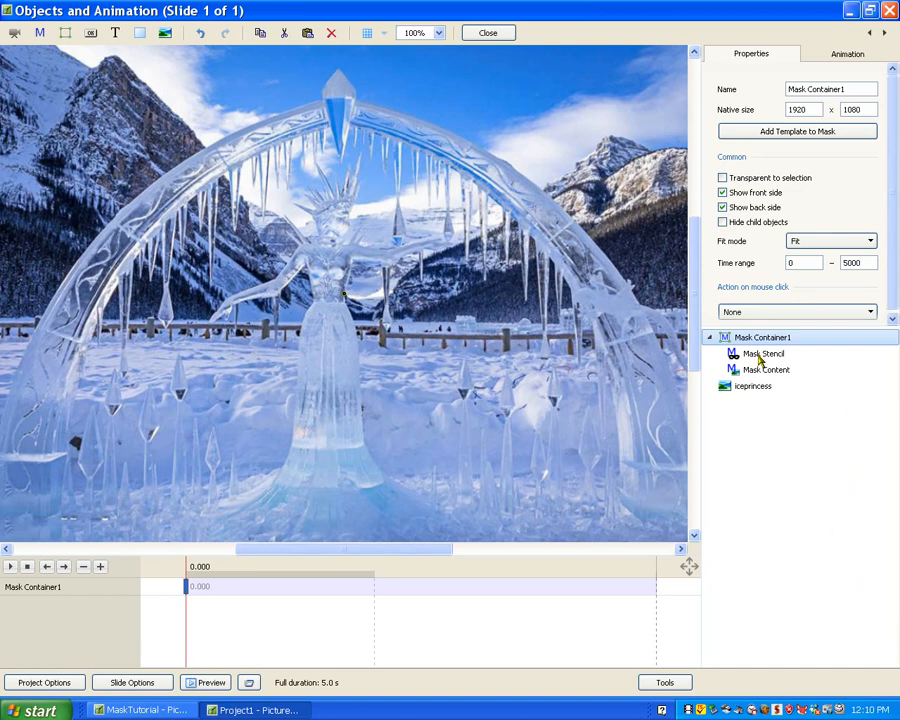
- Add a text object inside the Mask Stencil of the blank mask
{"action": "left_click", "coordinate": [759, 357]}
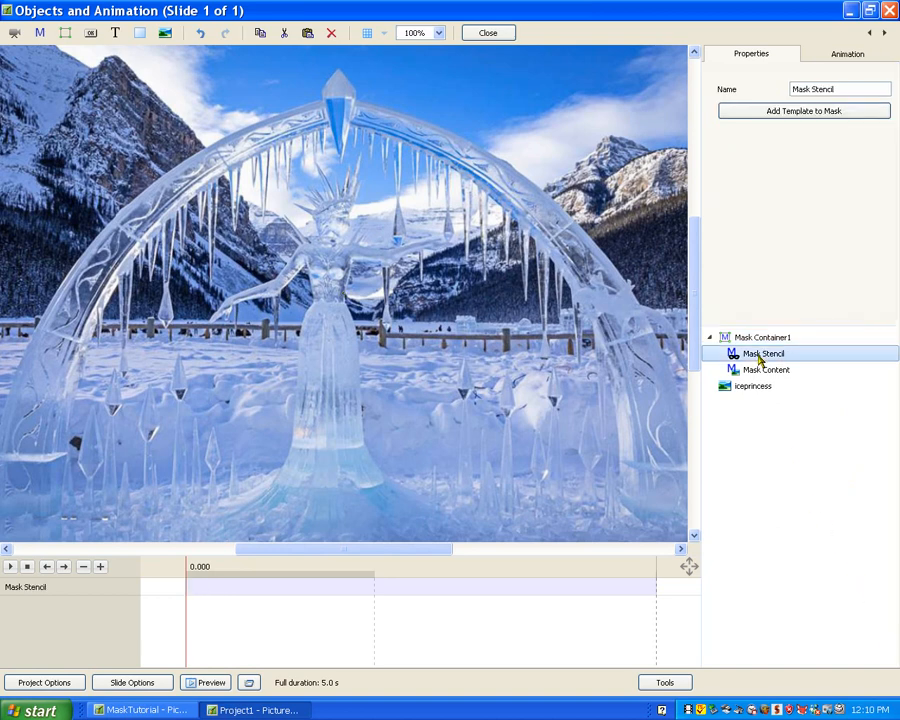
{"action": "right_click", "coordinate": [760, 358]}
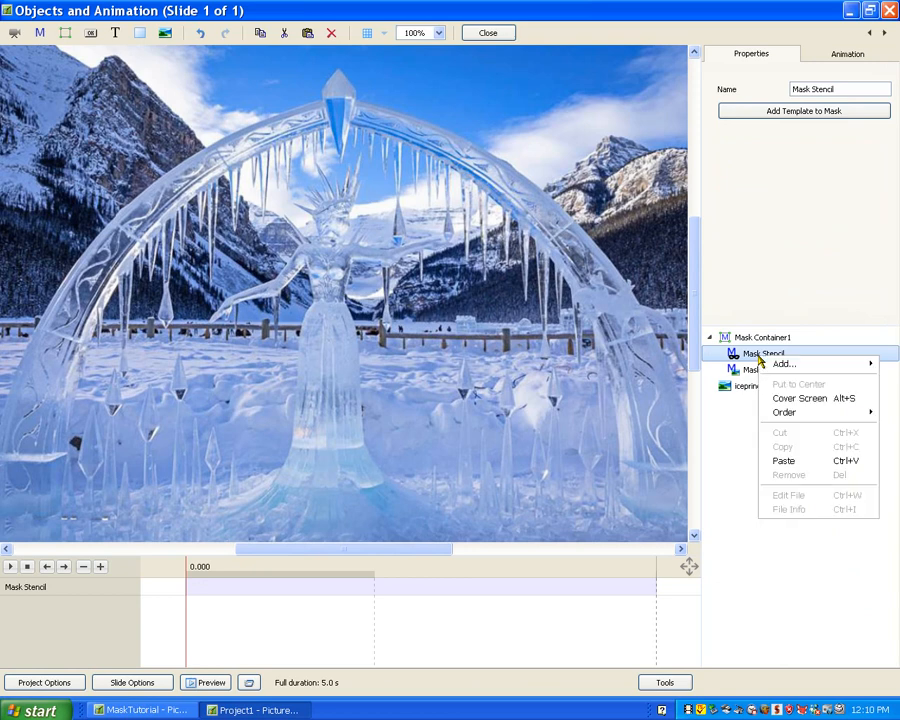
{"action": "mouse_move", "coordinate": [770, 366]}
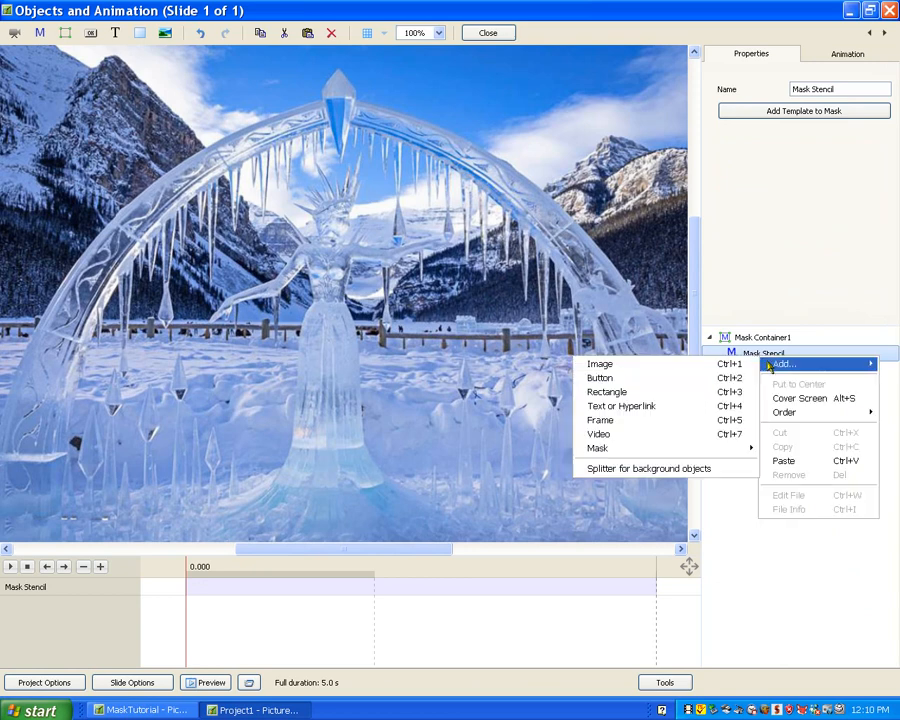
{"action": "left_click", "coordinate": [669, 411]}
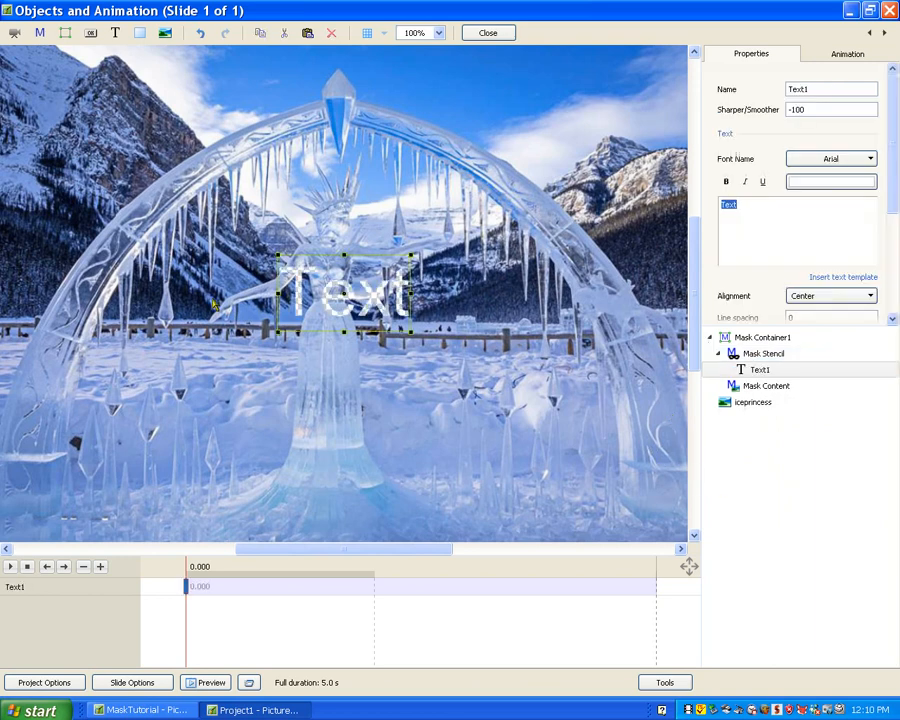
- Set the mask text's font to AcmeFont and change its wording to "Ice Princess"
{"action": "left_click", "coordinate": [871, 160]}
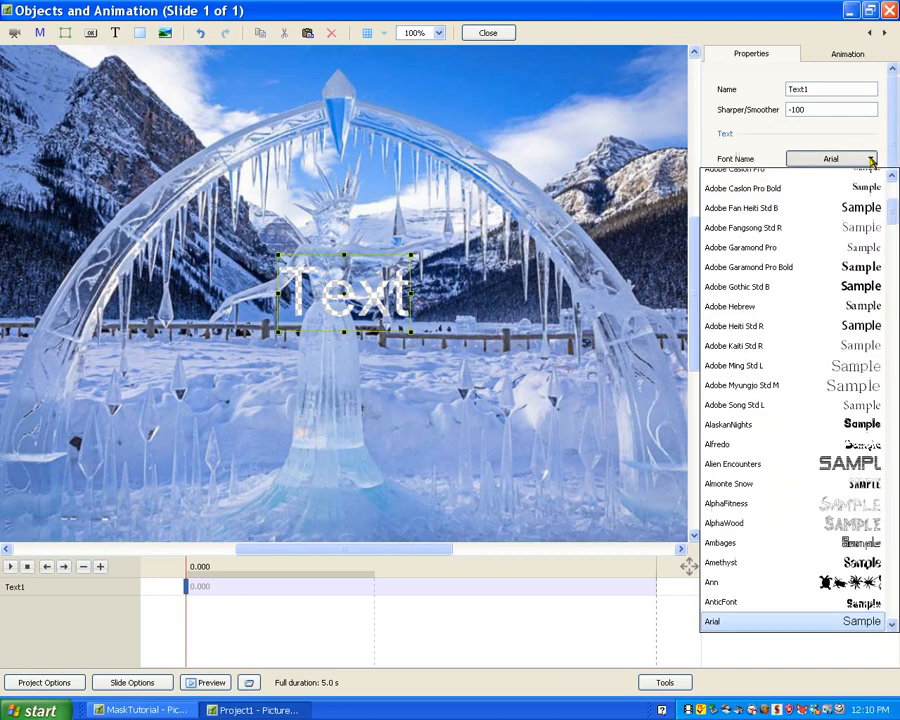
{"action": "left_click_drag", "start_coordinate": [893, 214], "coordinate": [893, 186]}
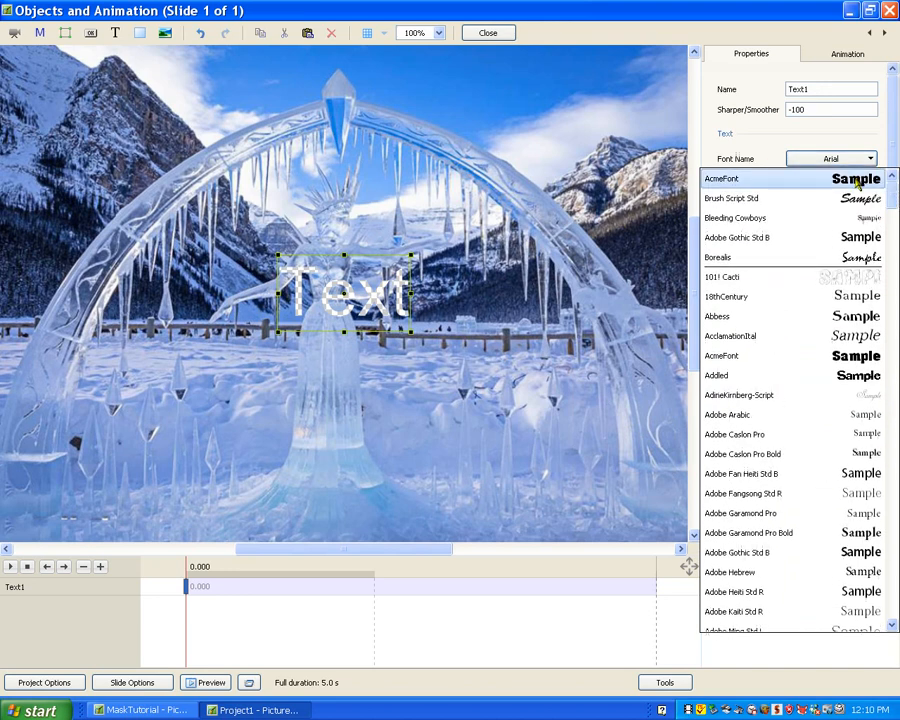
{"action": "left_click", "coordinate": [857, 180]}
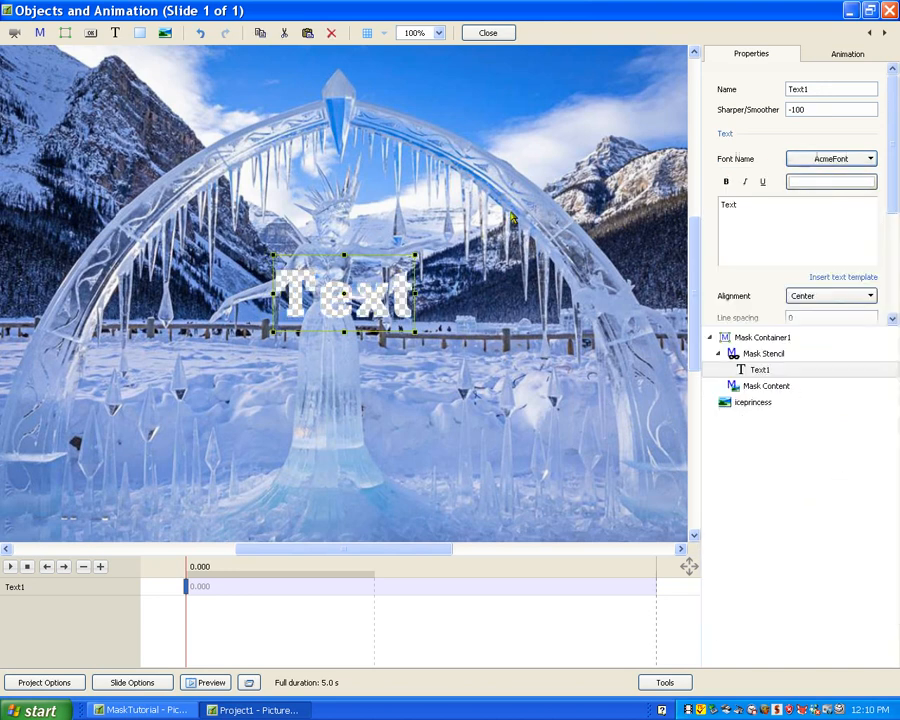
{"action": "double_click", "coordinate": [740, 206]}
{"action": "type", "text": "Ice Princess"}
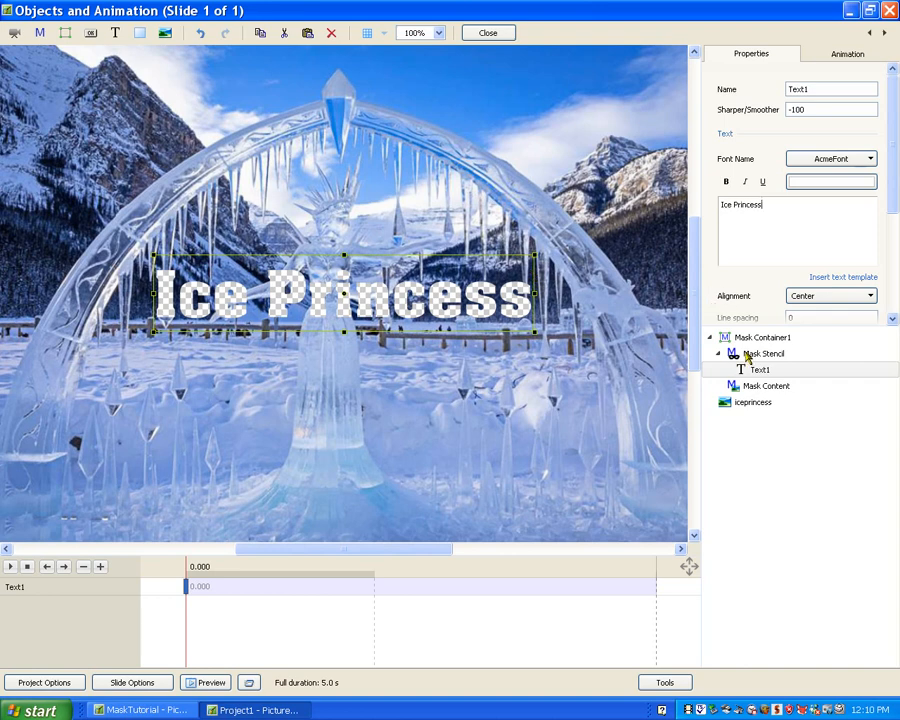
- Add the video flamesfortext.avi to the Mask Content so that it fills the lettering
{"action": "left_click", "coordinate": [752, 388]}
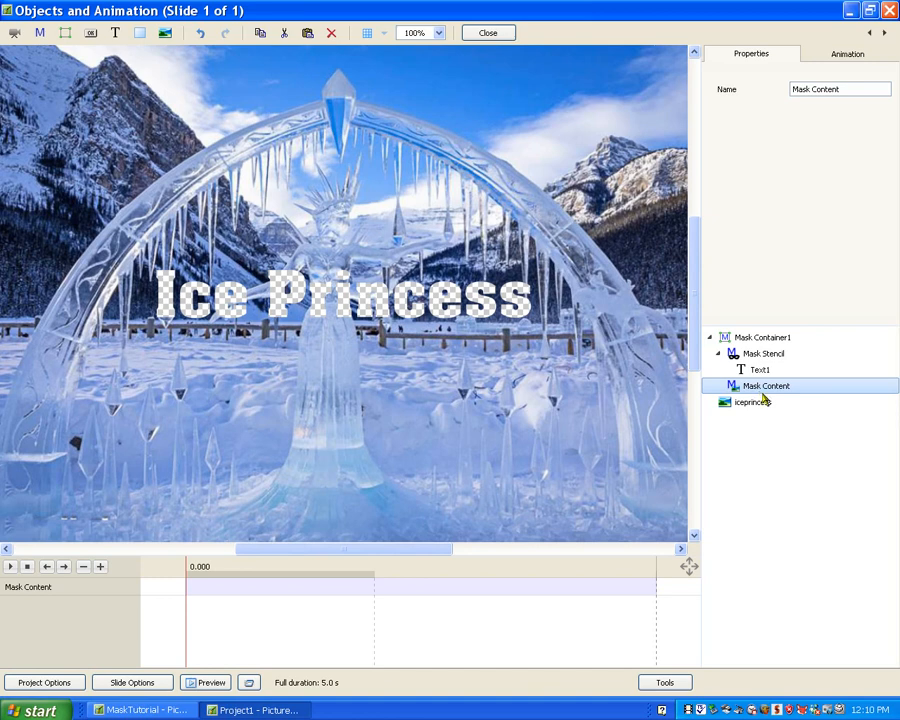
{"action": "right_click", "coordinate": [759, 392]}
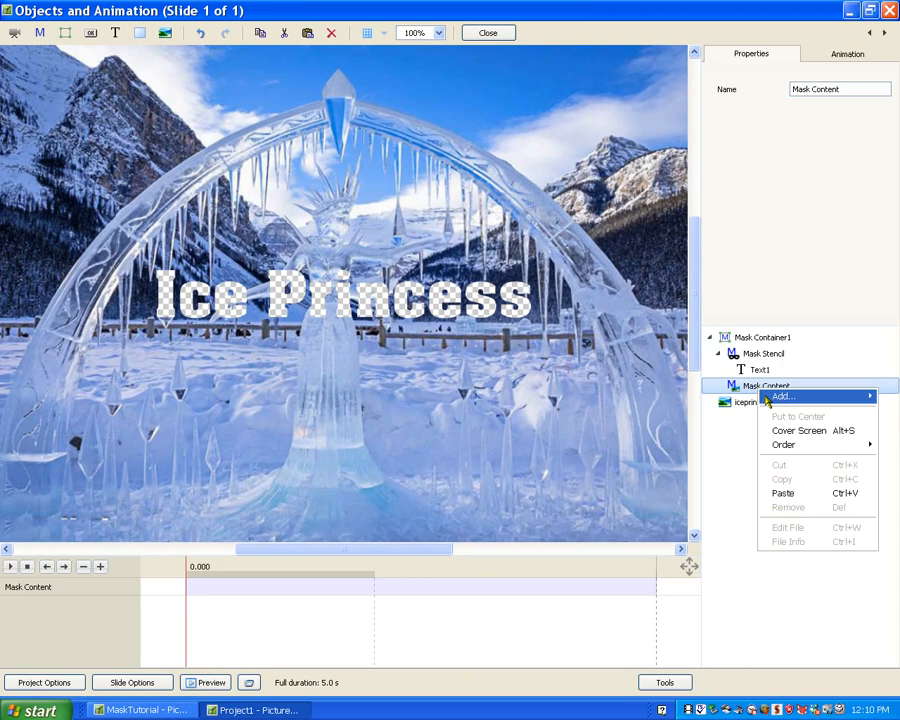
{"action": "mouse_move", "coordinate": [772, 400]}
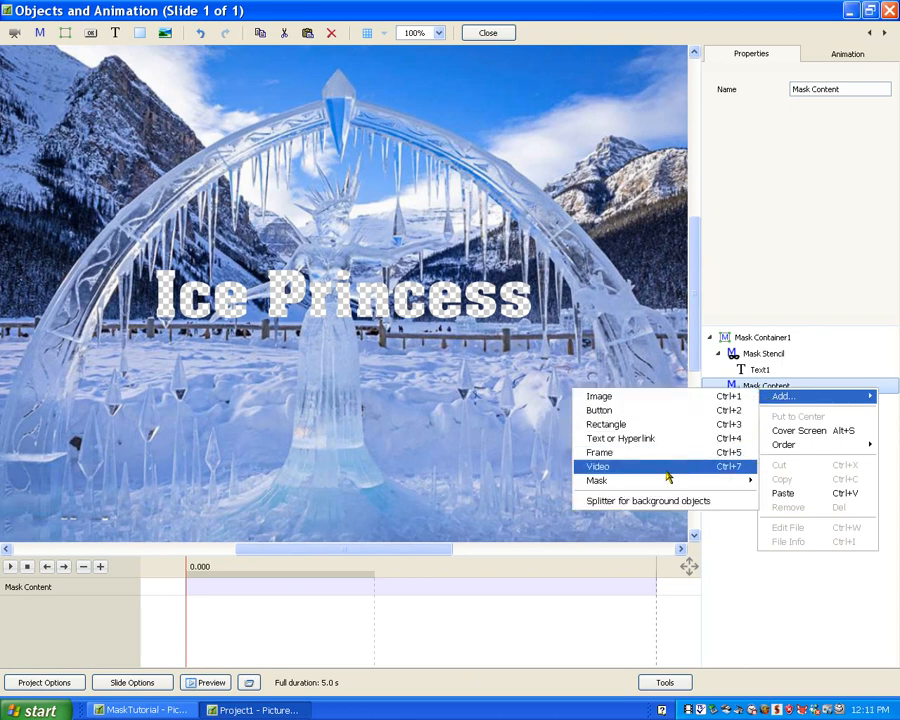
{"action": "left_click", "coordinate": [726, 466]}
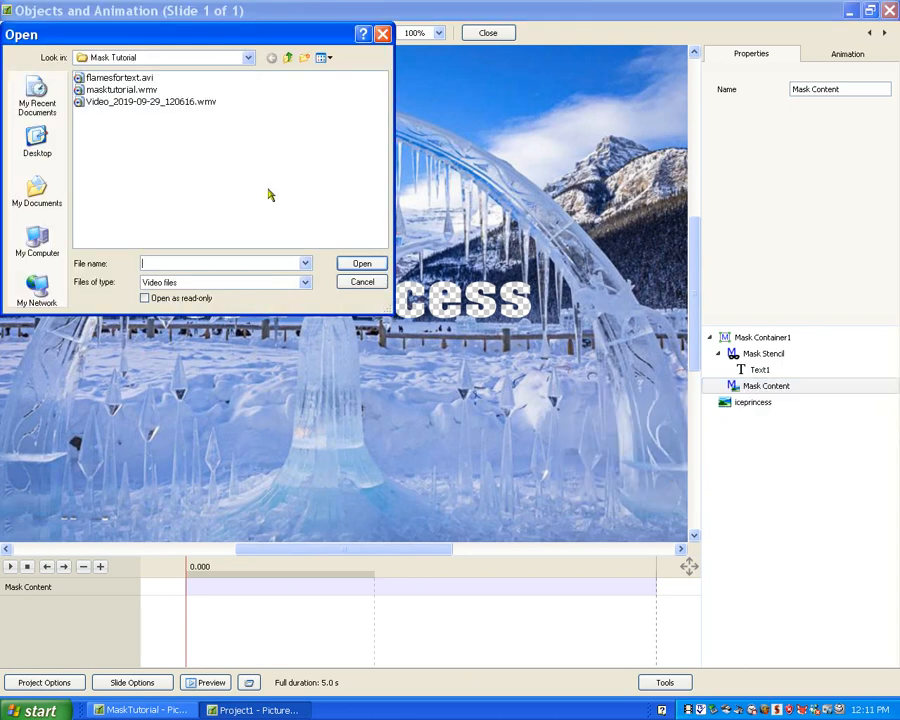
{"action": "left_click", "coordinate": [120, 78]}
{"action": "left_click", "coordinate": [362, 263]}
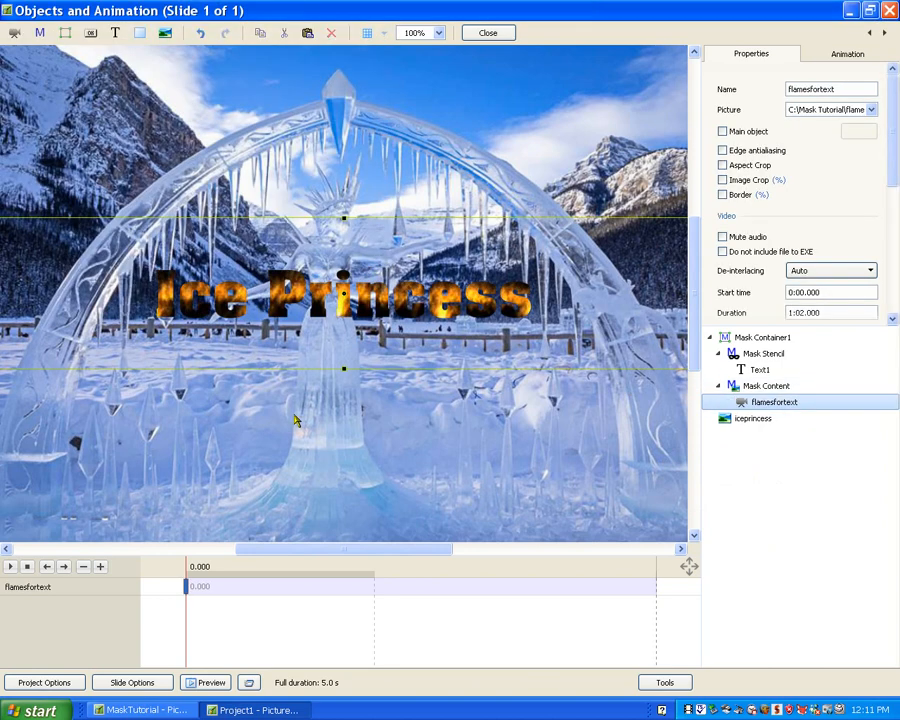
- Set the slide duration to 30 seconds
{"action": "left_click", "coordinate": [132, 682]}
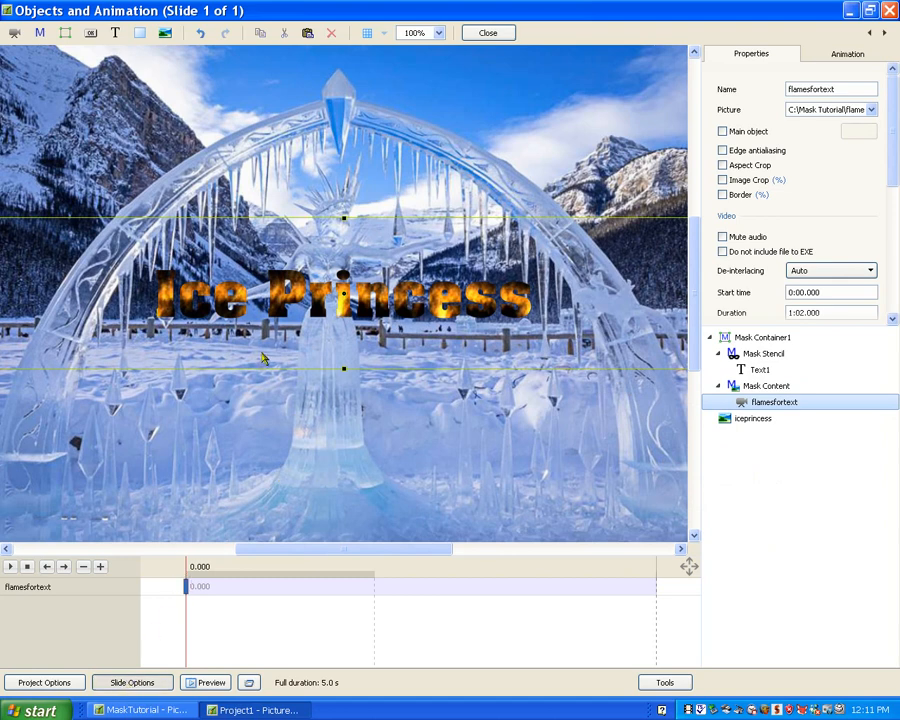
{"action": "double_click", "coordinate": [411, 109]}
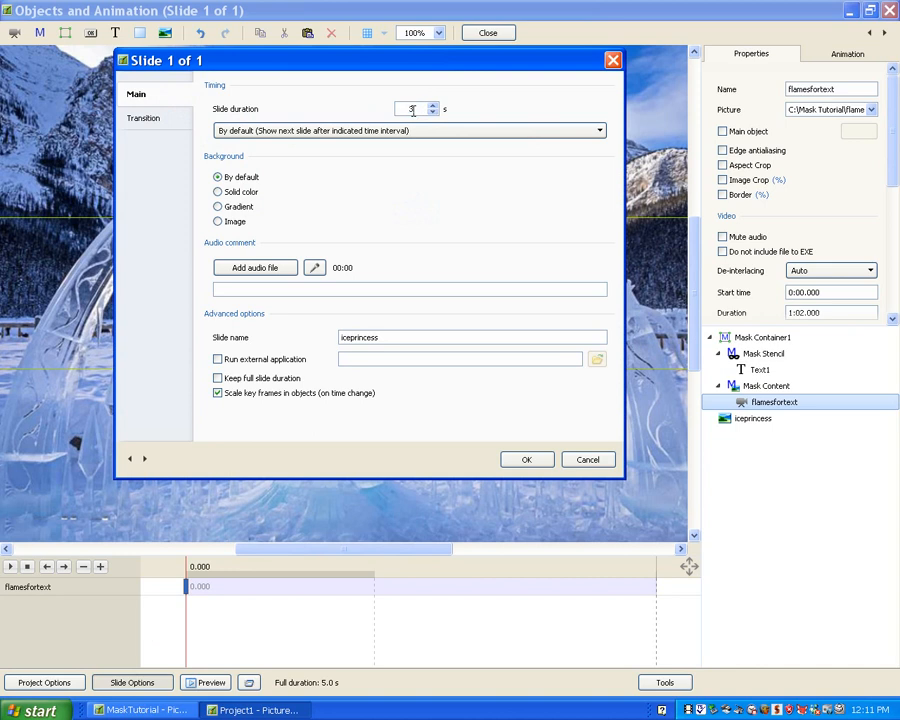
{"action": "left_click", "coordinate": [527, 460]}
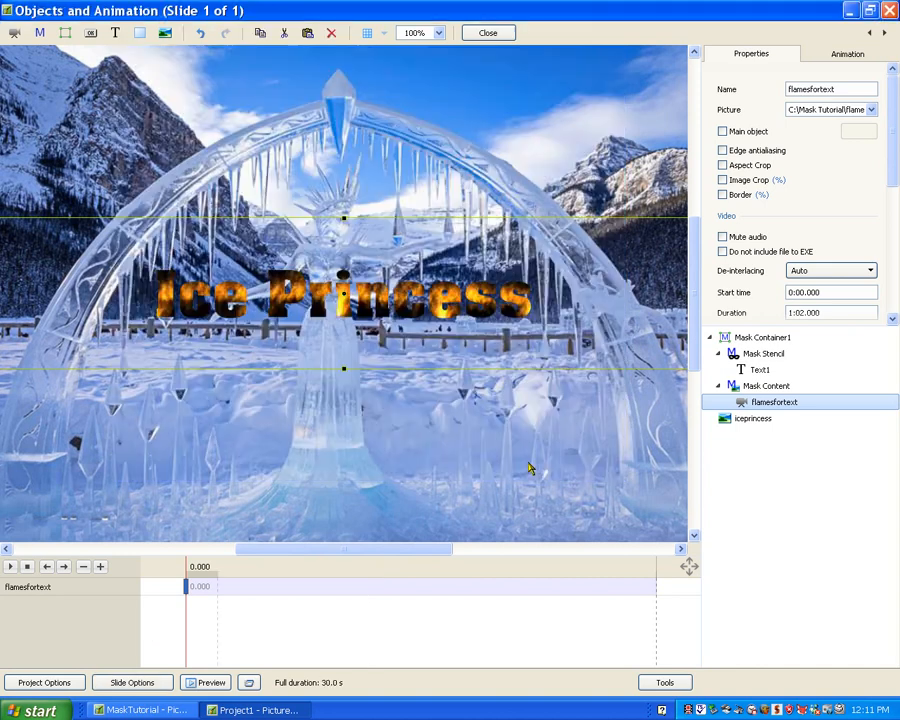
- Add a keyframe to the flames video at about 27.3 s and scrub through the timeline to check the burning text
{"action": "right_click", "coordinate": [615, 601]}
{"action": "left_click", "coordinate": [630, 601]}
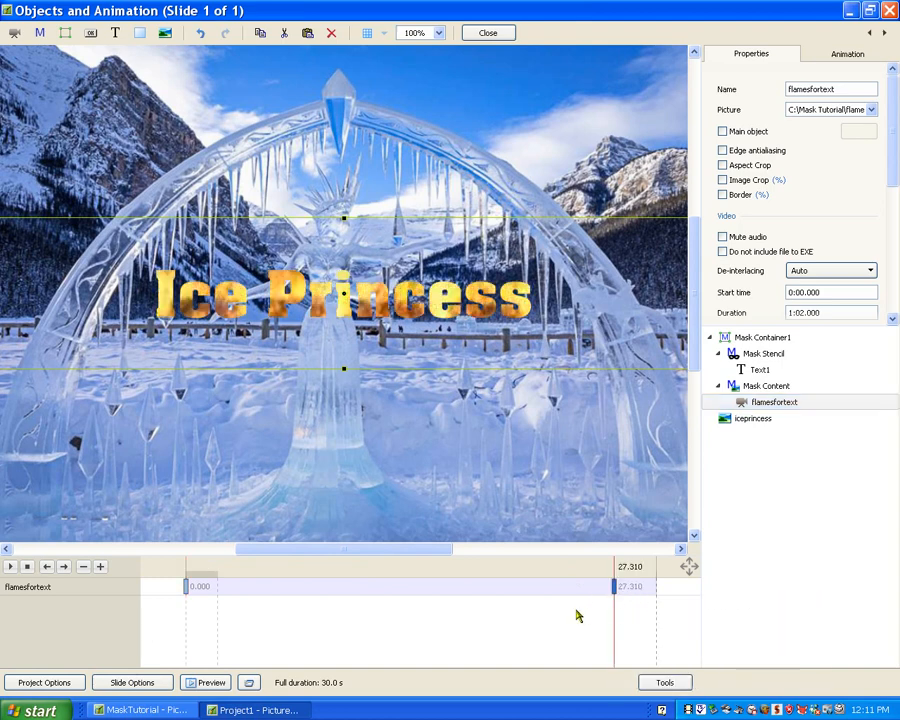
{"action": "left_click", "coordinate": [234, 622]}
{"action": "left_click_drag", "start_coordinate": [187, 626], "coordinate": [485, 650]}
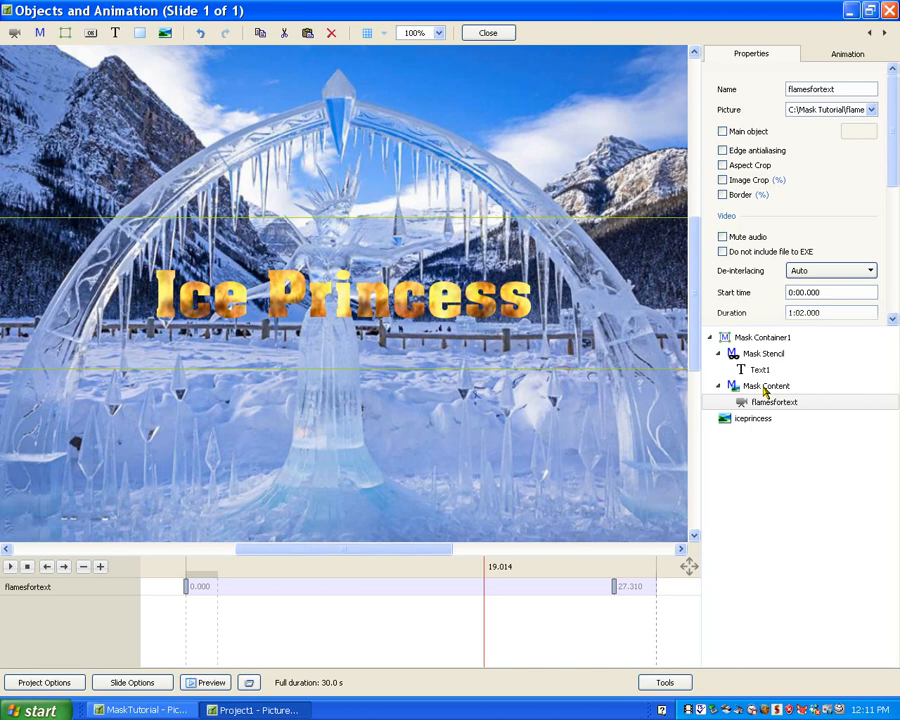
- Remove the mask container holding the flaming text from the slide
{"action": "left_click", "coordinate": [762, 341]}
{"action": "right_click", "coordinate": [752, 338]}
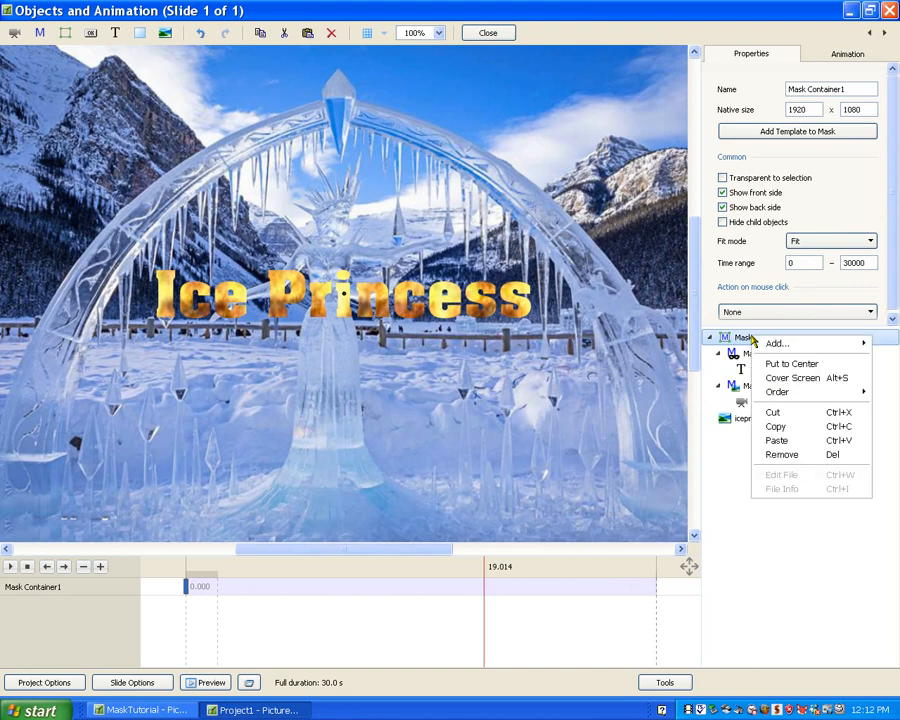
{"action": "left_click", "coordinate": [779, 455]}
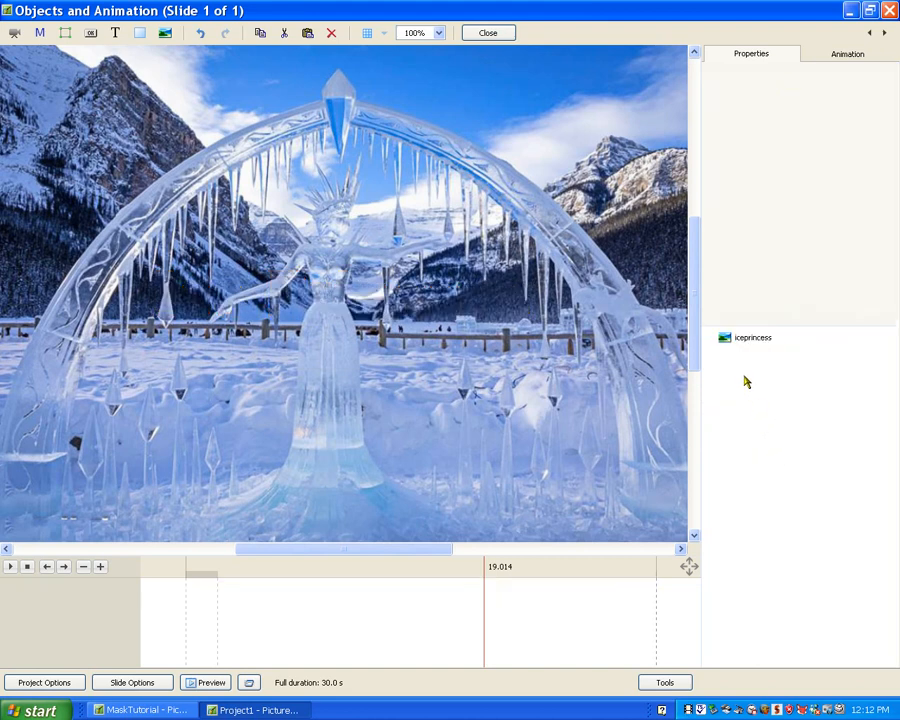
- Add an image mask to the slide using the file iceprincessmask.jpg
{"action": "right_click", "coordinate": [744, 374]}
{"action": "mouse_move", "coordinate": [760, 380]}
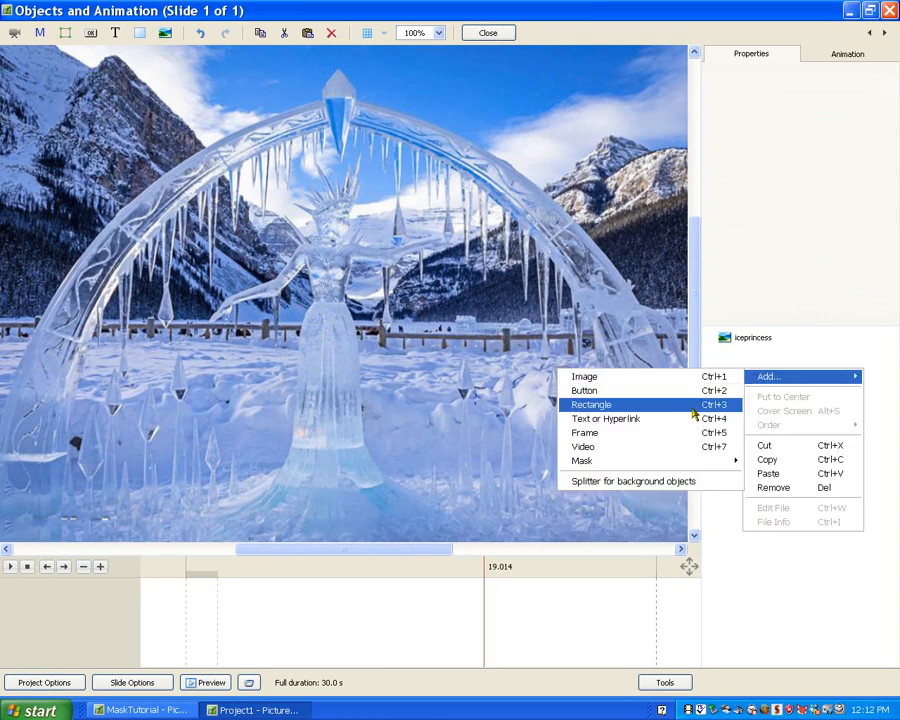
{"action": "mouse_move", "coordinate": [637, 466]}
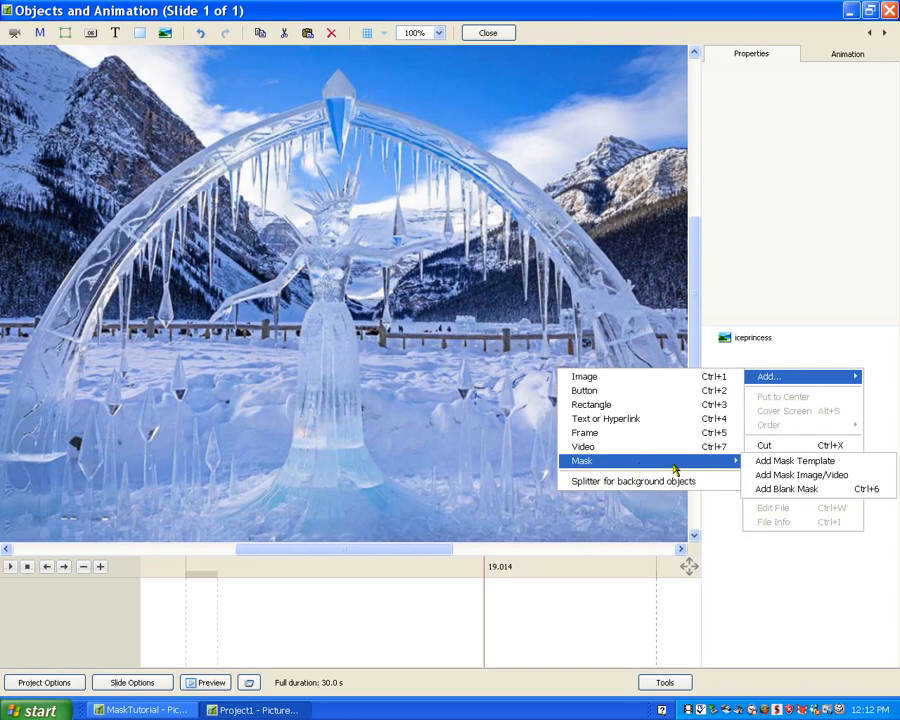
{"action": "left_click", "coordinate": [766, 482]}
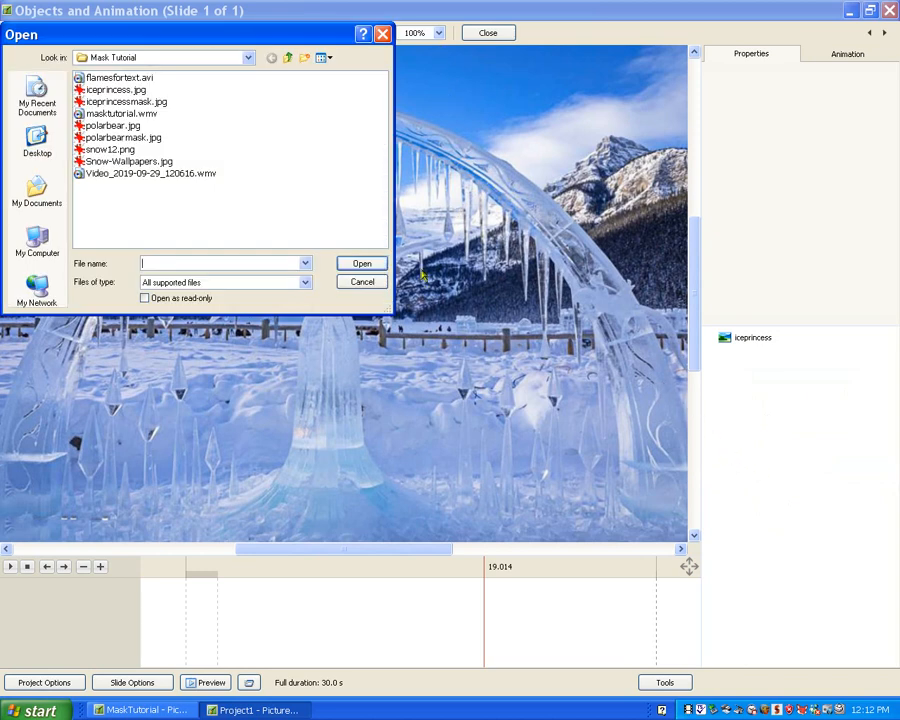
{"action": "left_click", "coordinate": [110, 103]}
{"action": "left_click", "coordinate": [356, 264]}
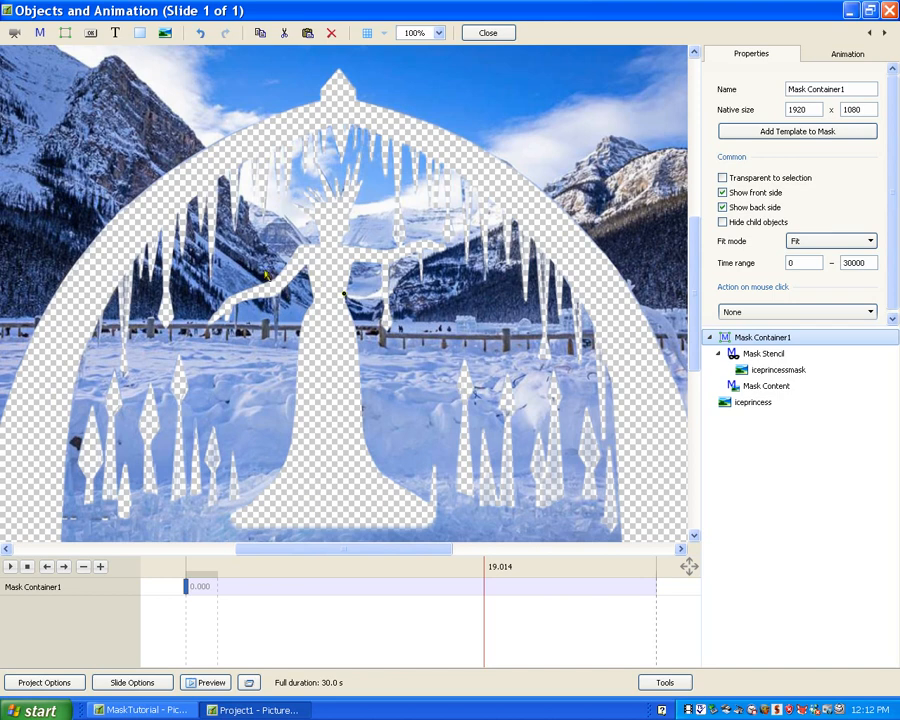
- Add the image snow12.png to the Mask Content of the ice princess mask
{"action": "left_click", "coordinate": [757, 392]}
{"action": "right_click", "coordinate": [754, 390]}
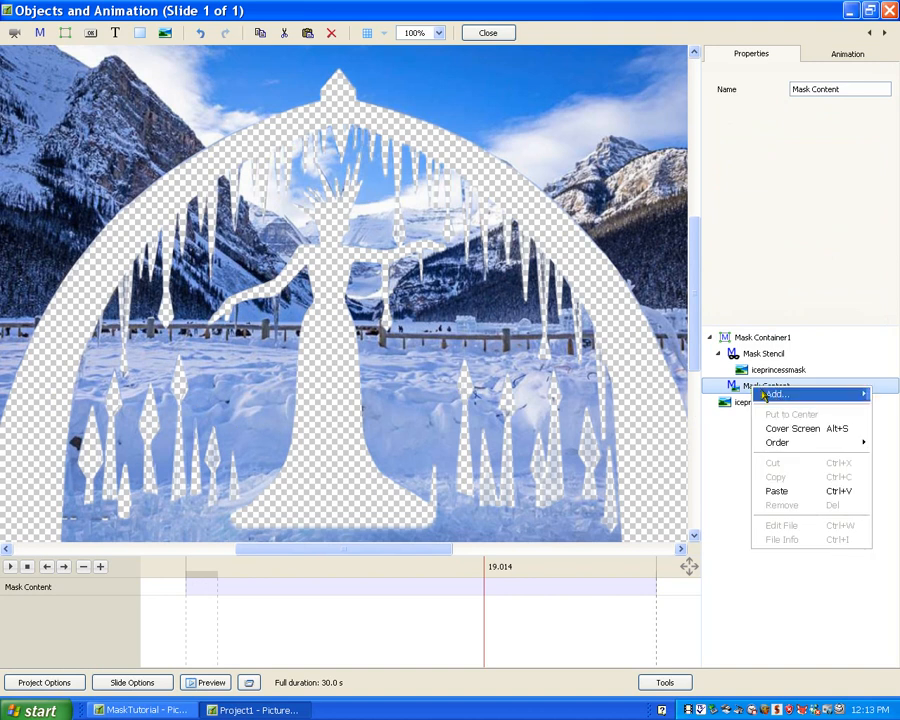
{"action": "mouse_move", "coordinate": [777, 397]}
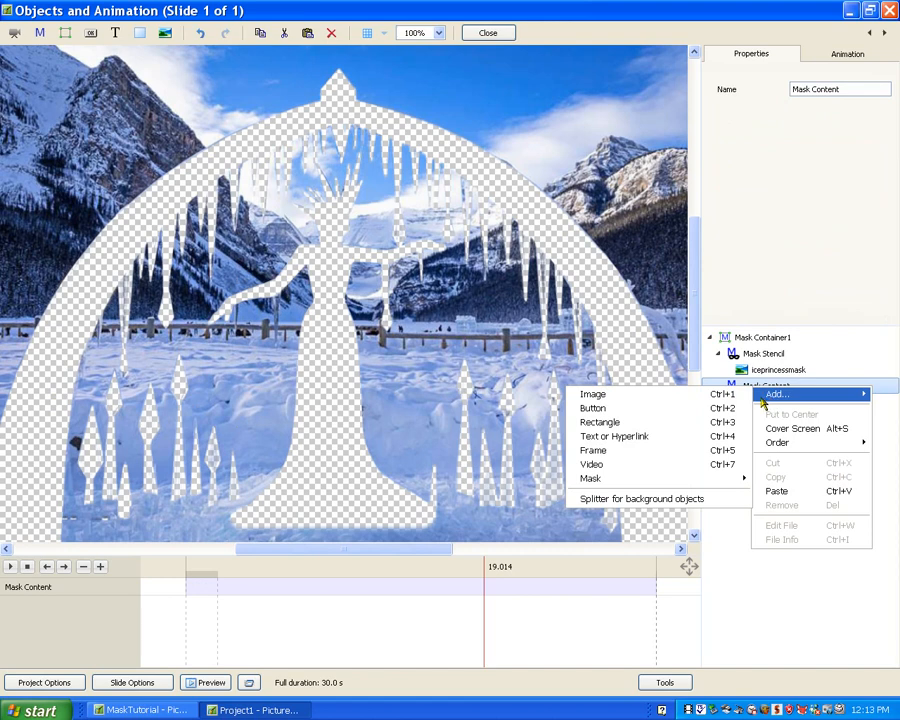
{"action": "left_click", "coordinate": [620, 397]}
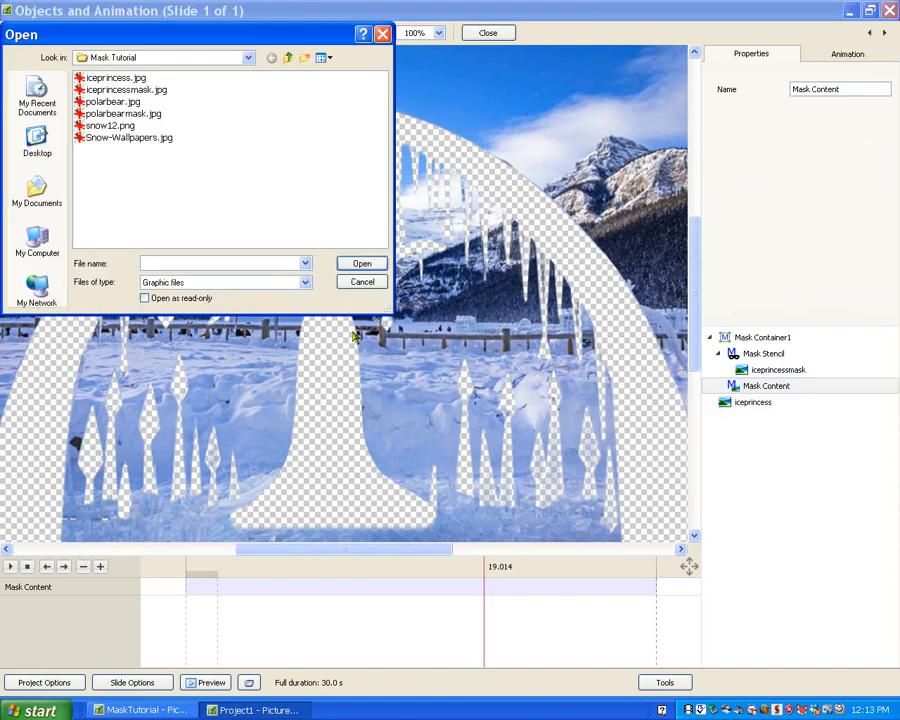
{"action": "left_click", "coordinate": [100, 126]}
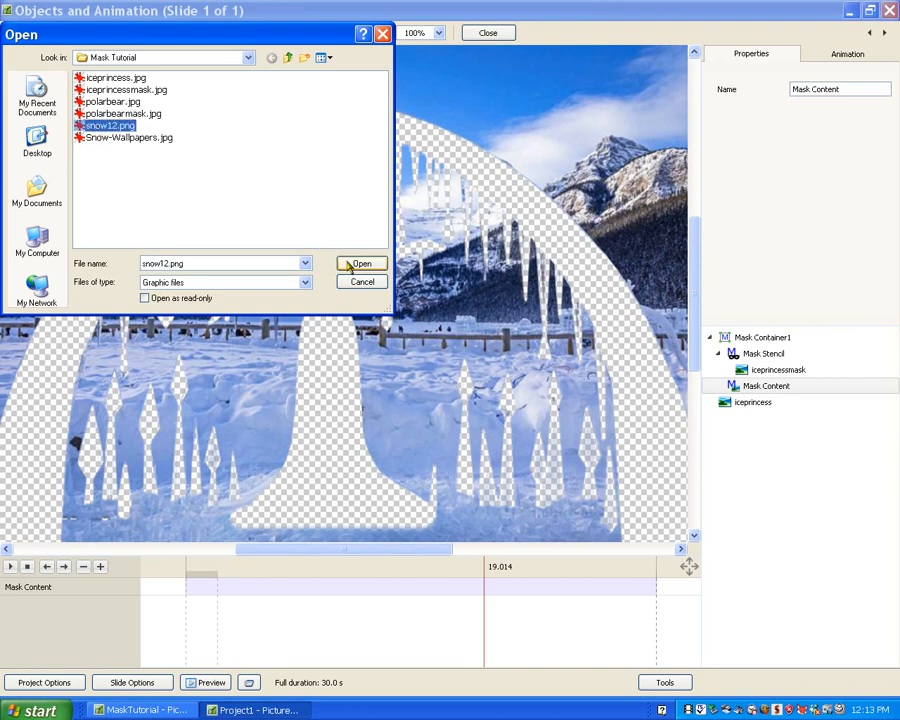
{"action": "left_click", "coordinate": [346, 262]}
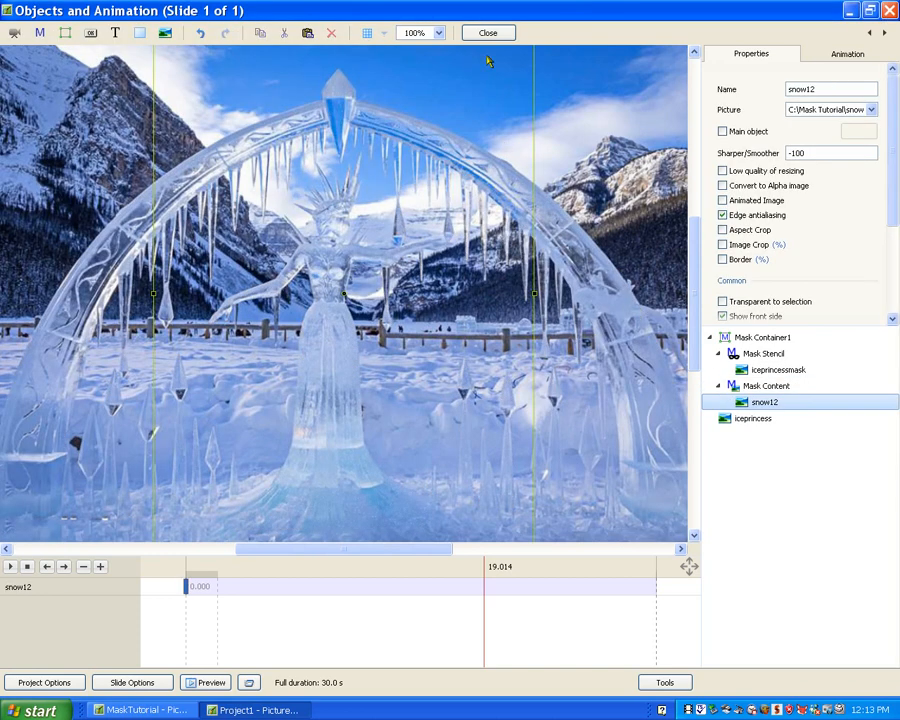
- Enlarge the snow12 image well beyond the slide and position it so it extends mostly above the slide
{"action": "left_click", "coordinate": [439, 33]}
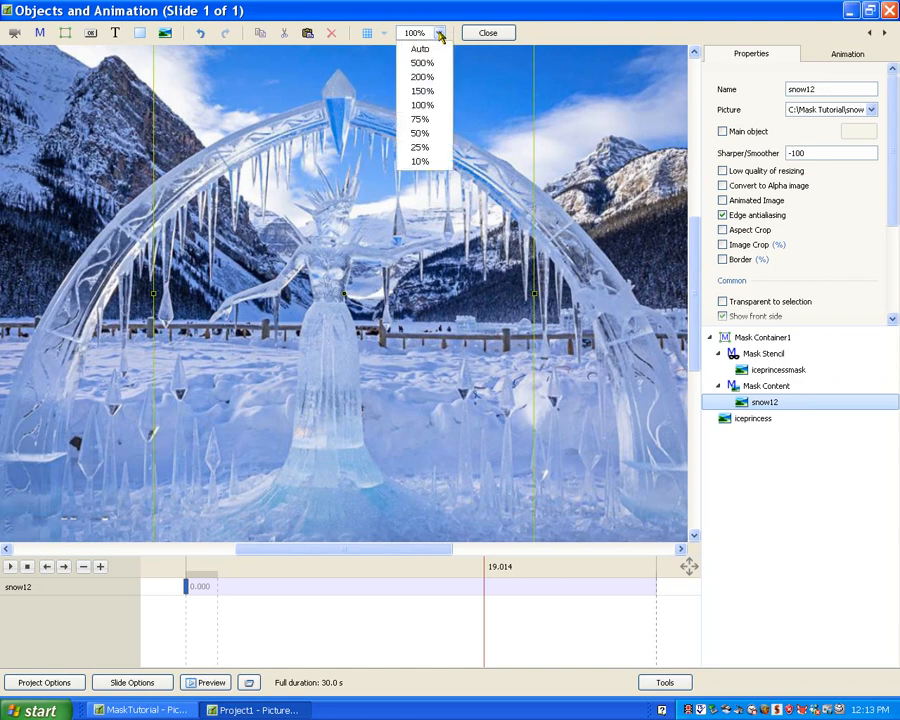
{"action": "left_click", "coordinate": [424, 147]}
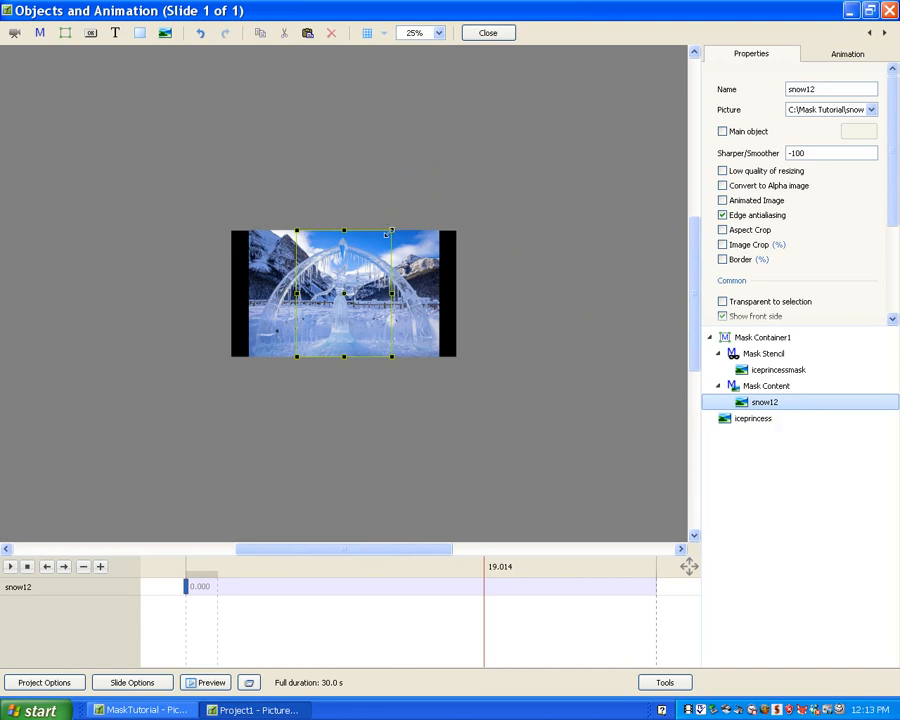
{"action": "left_click_drag", "start_coordinate": [391, 230], "coordinate": [544, 60]}
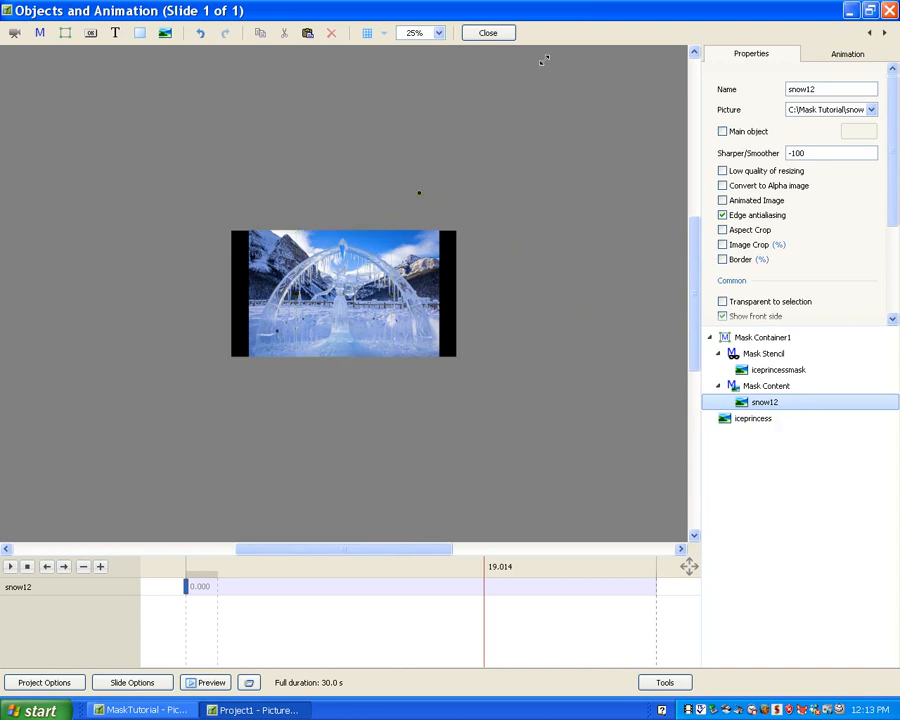
{"action": "left_click_drag", "start_coordinate": [624, 3], "coordinate": [618, 20]}
{"action": "left_click_drag", "start_coordinate": [586, 114], "coordinate": [481, 177]}
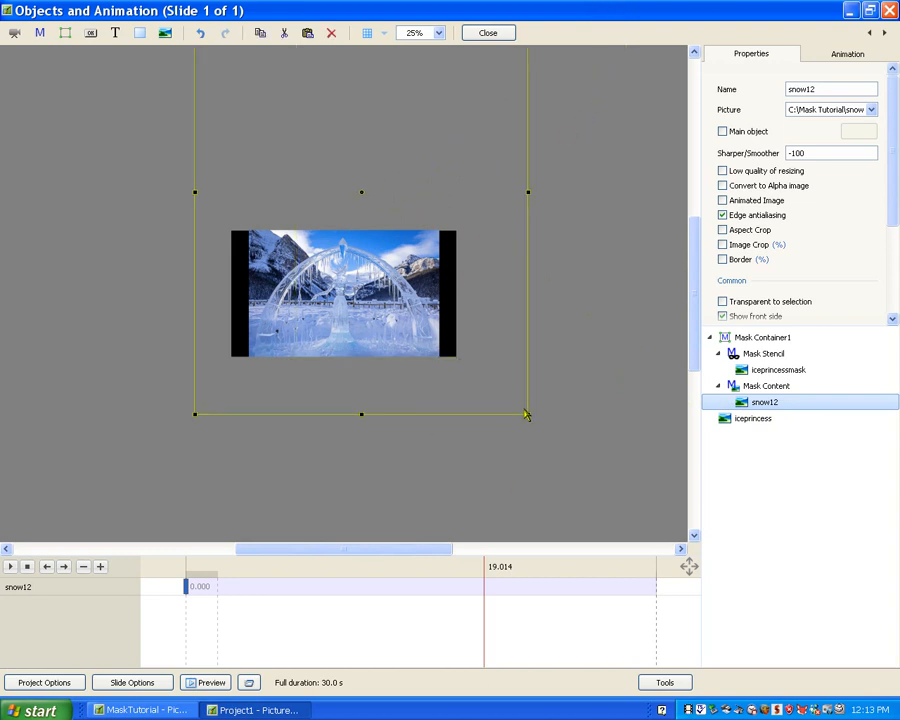
{"action": "left_click_drag", "start_coordinate": [526, 413], "coordinate": [599, 486]}
{"action": "left_click_drag", "start_coordinate": [528, 435], "coordinate": [524, 425]}
{"action": "left_click_drag", "start_coordinate": [491, 352], "coordinate": [510, 333]}
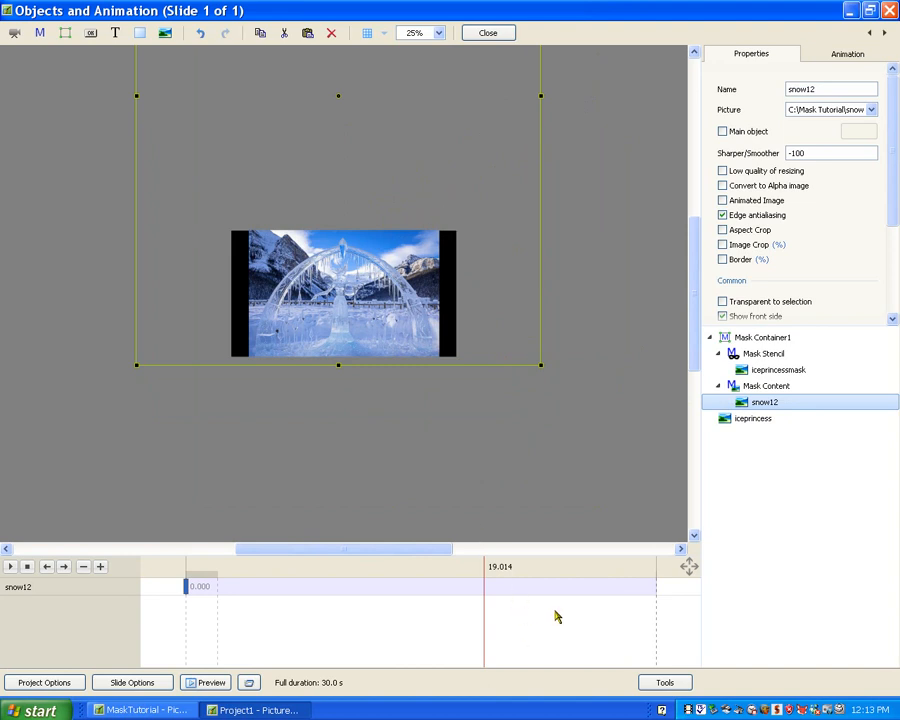
- Add a keyframe to snow12 at about 26.9 s and move the image lower at that point
{"action": "left_click", "coordinate": [607, 597]}
{"action": "right_click", "coordinate": [607, 597]}
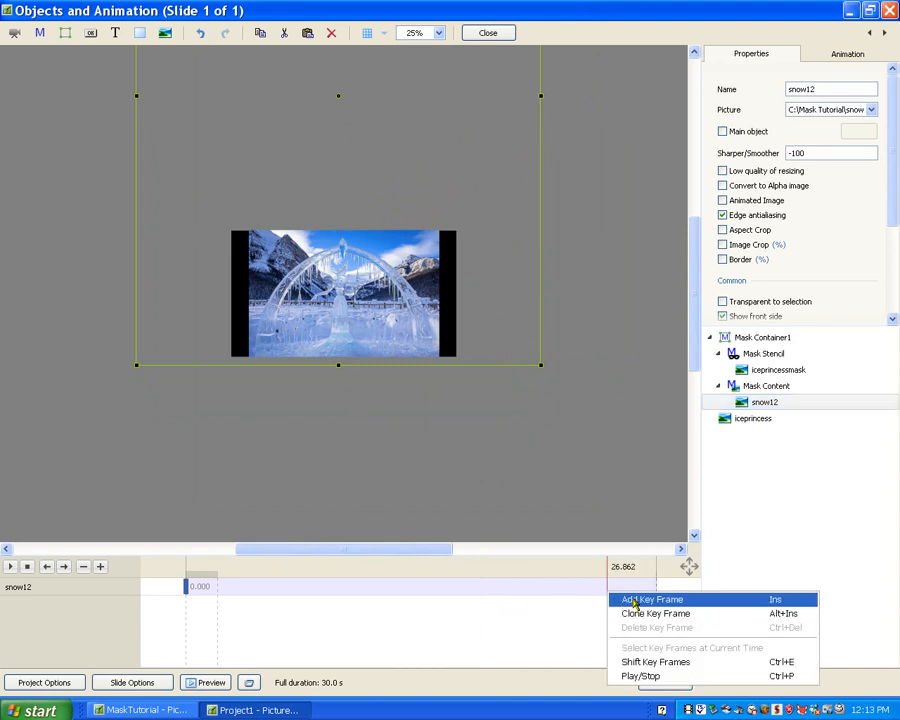
{"action": "left_click", "coordinate": [634, 600]}
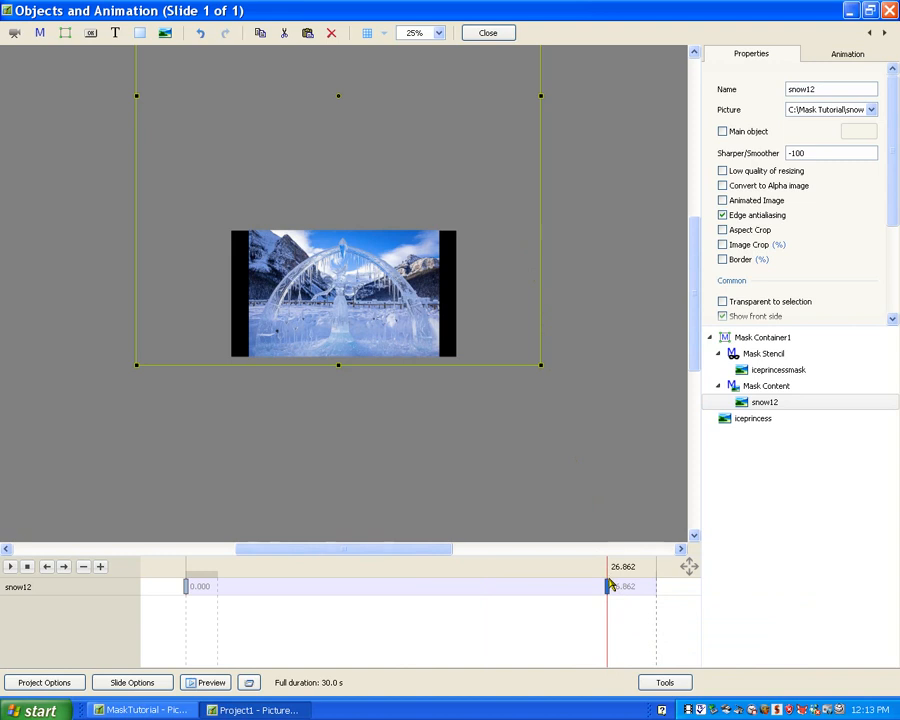
{"action": "left_click", "coordinate": [417, 122]}
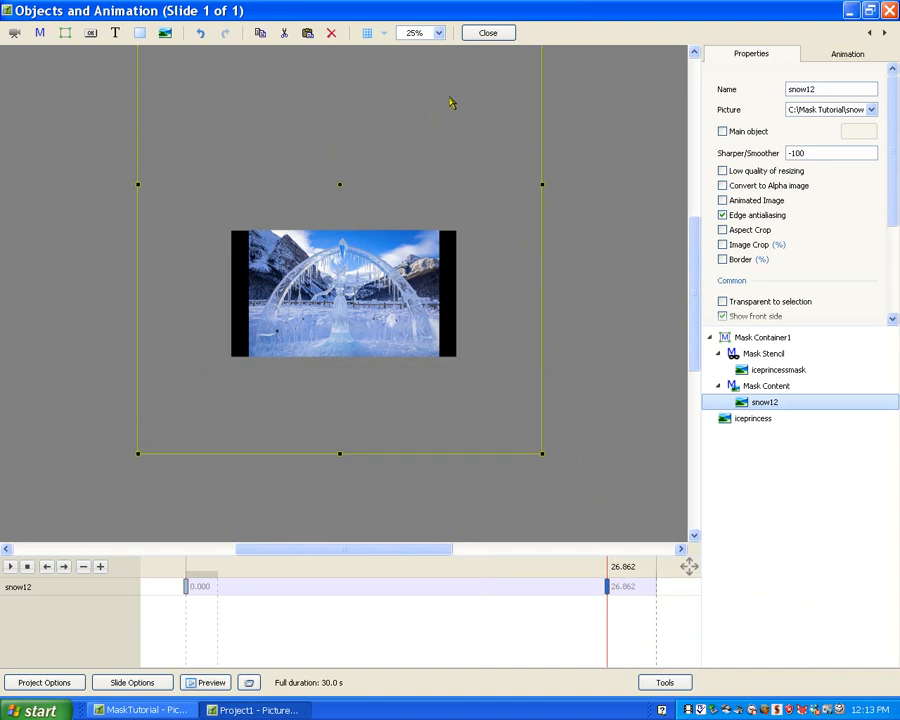
- View the slide at 100% and scrub back through the timeline to check the falling snow inside the mask
{"action": "left_click", "coordinate": [439, 33]}
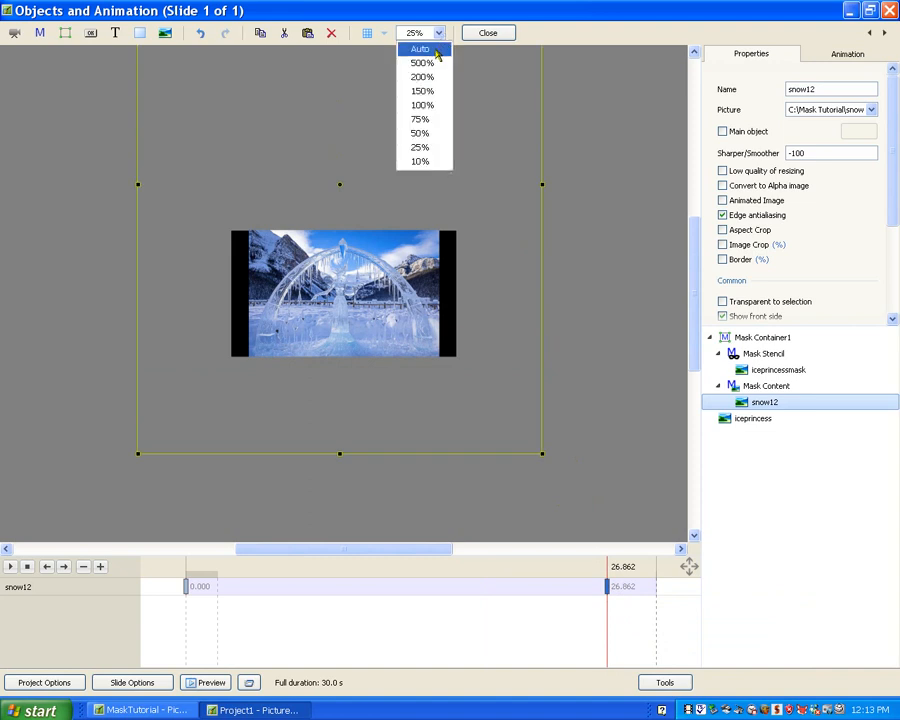
{"action": "left_click", "coordinate": [422, 105]}
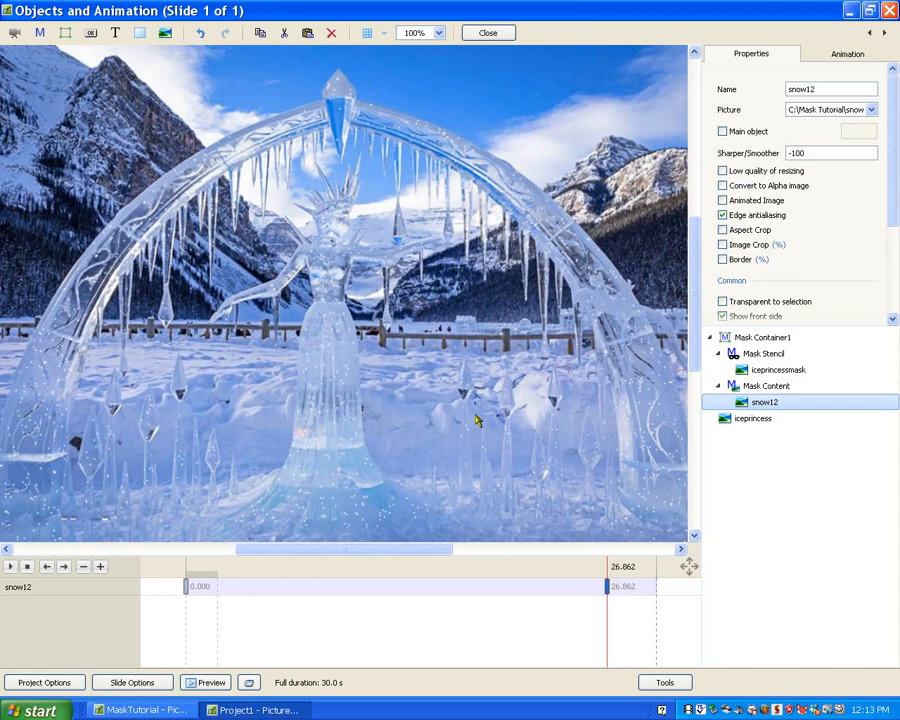
{"action": "left_click_drag", "start_coordinate": [581, 601], "coordinate": [171, 670]}
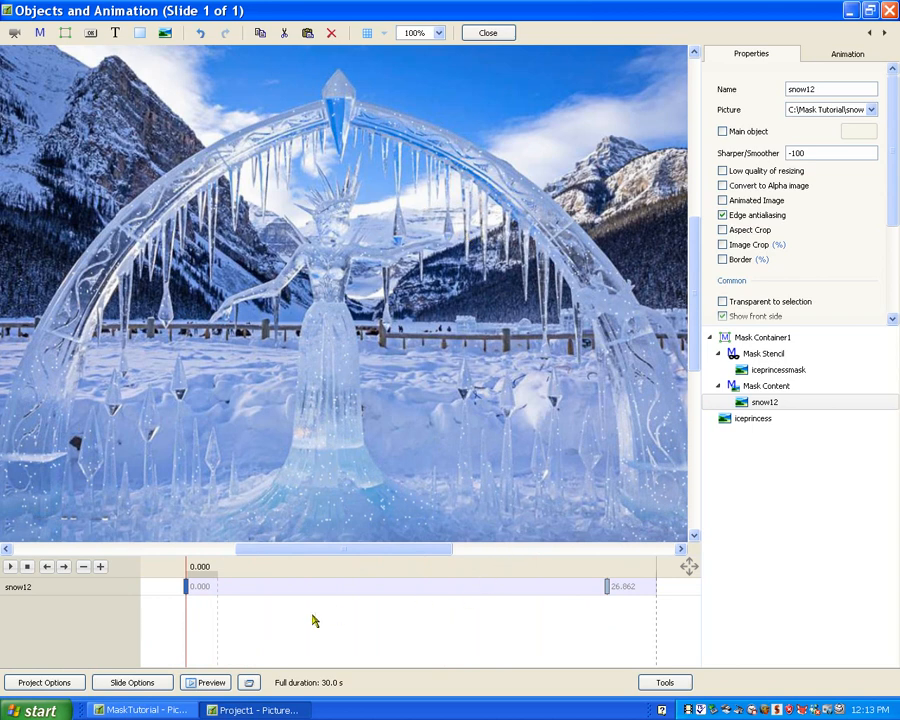
{"action": "left_click_drag", "start_coordinate": [186, 622], "coordinate": [160, 695]}
- Remove the mask container holding the snow from the slide
{"action": "left_click", "coordinate": [762, 339]}
{"action": "right_click", "coordinate": [762, 340]}
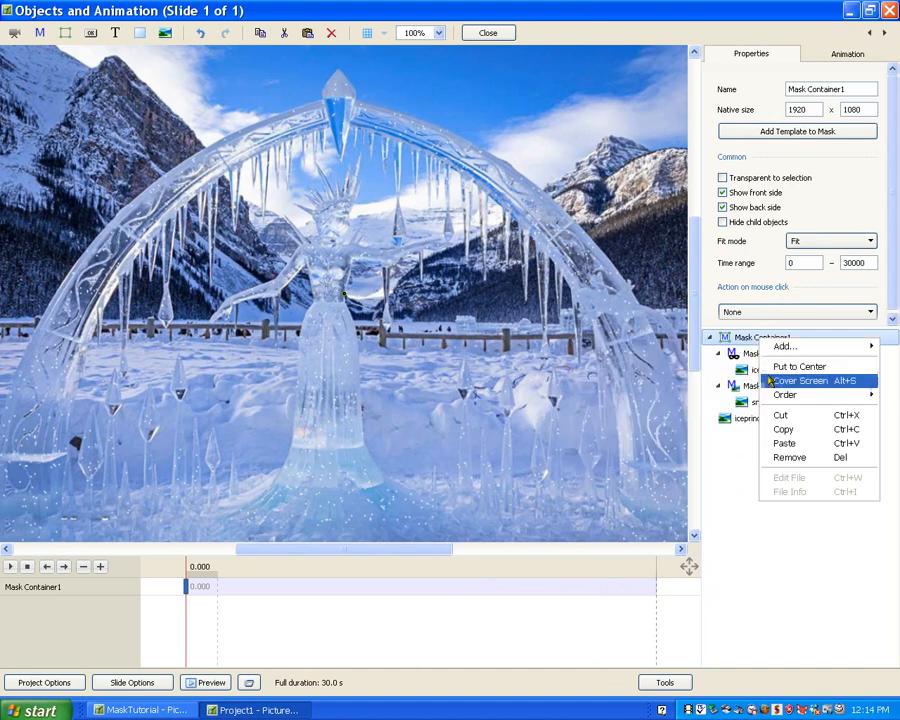
{"action": "left_click", "coordinate": [794, 457]}
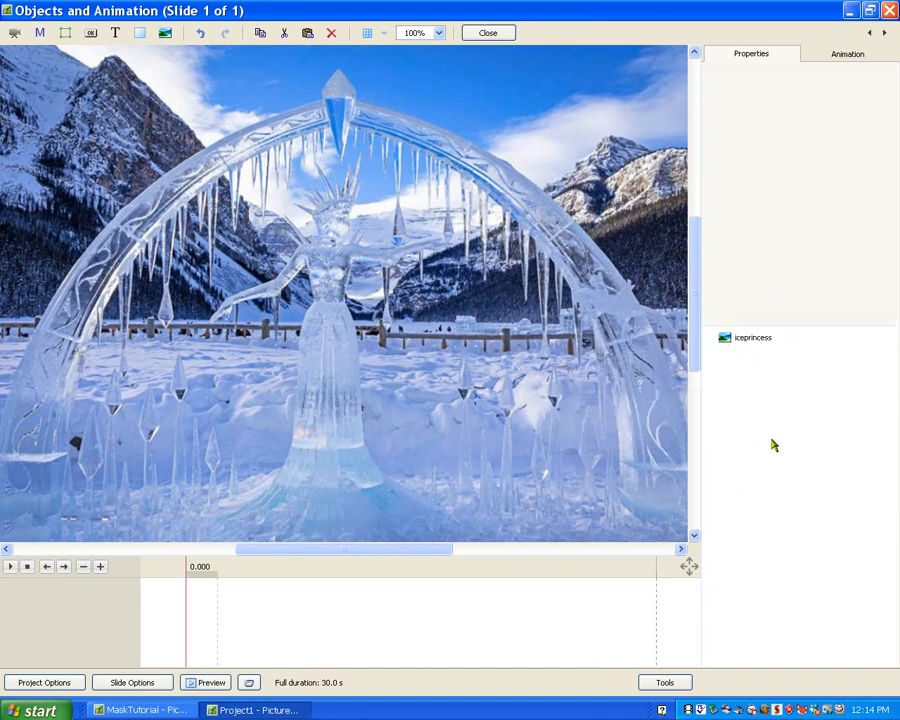
- Add a Circle mask template to the slide, 1024 x 1024 pixels with a 50% blur width
{"action": "right_click", "coordinate": [753, 365]}
{"action": "mouse_move", "coordinate": [782, 374]}
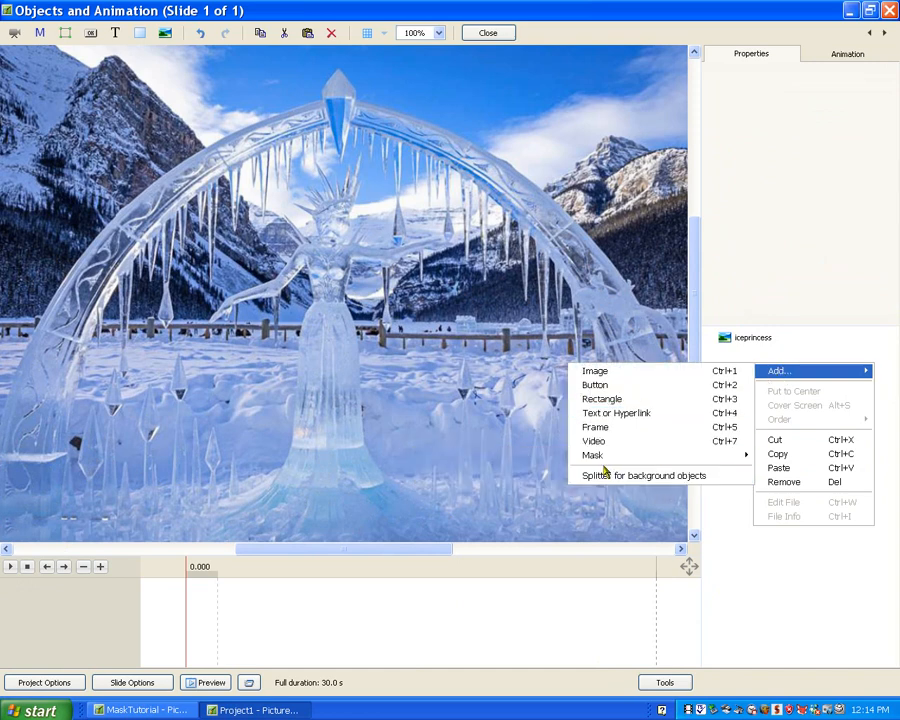
{"action": "mouse_move", "coordinate": [576, 456]}
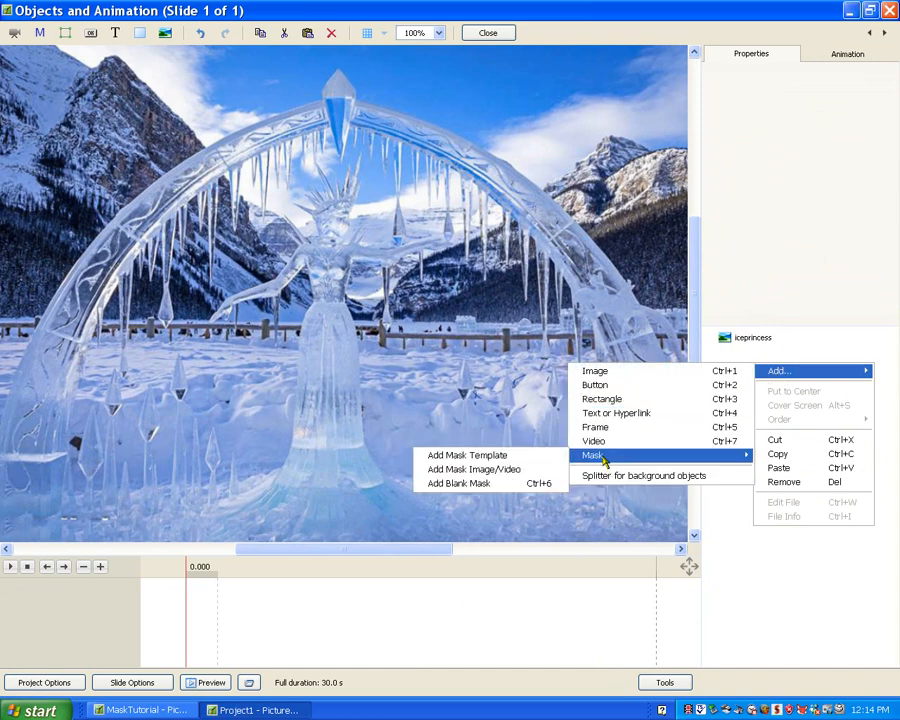
{"action": "left_click", "coordinate": [491, 458]}
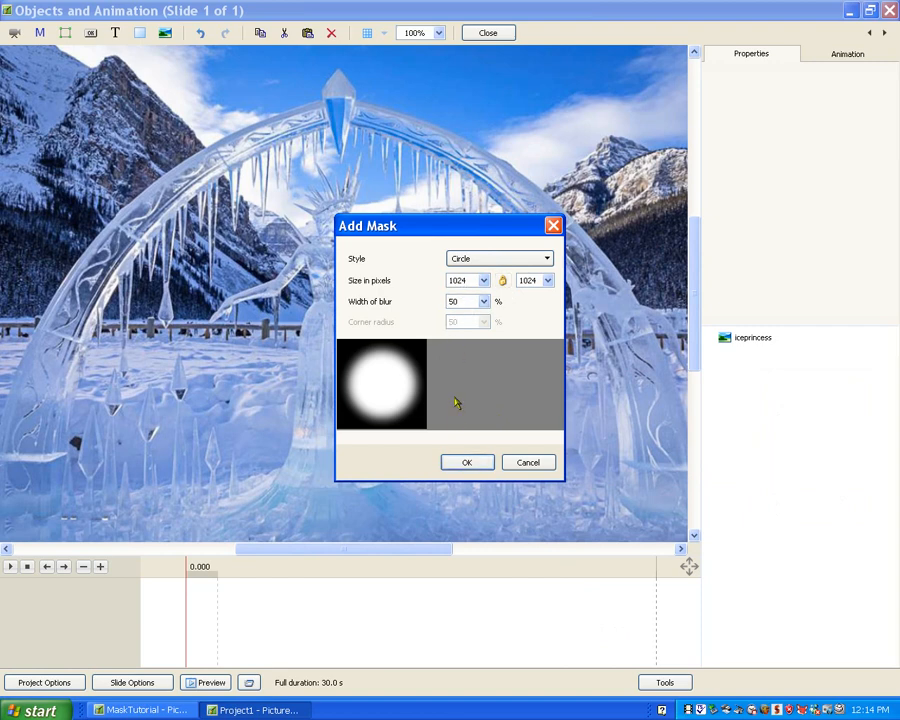
{"action": "left_click", "coordinate": [466, 464]}
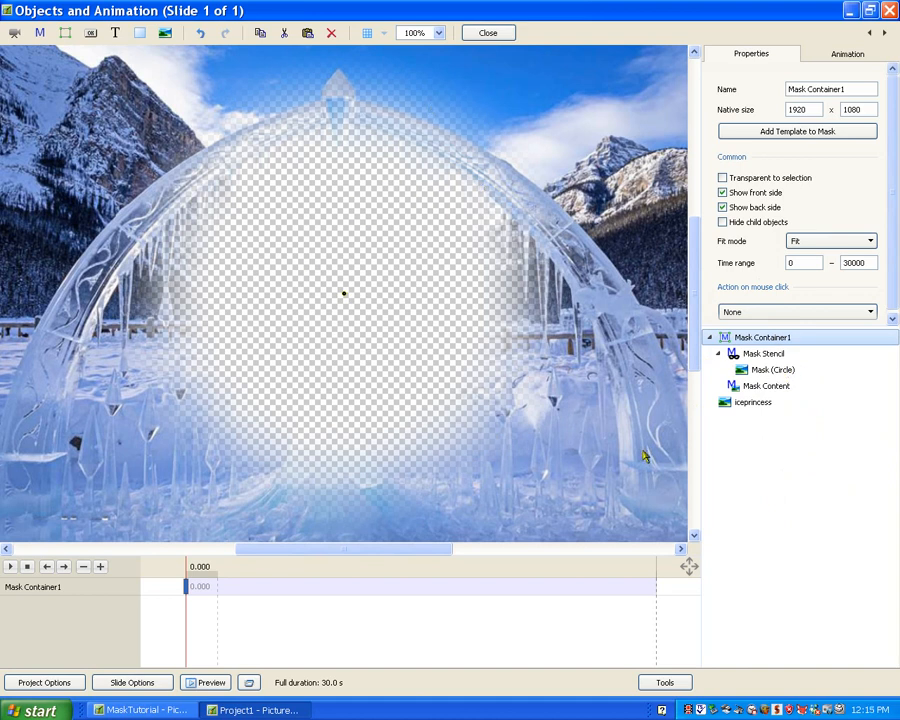
- Add the image polarbear.jpg to the Mask Content of the circle mask
{"action": "left_click", "coordinate": [763, 388]}
{"action": "right_click", "coordinate": [764, 392]}
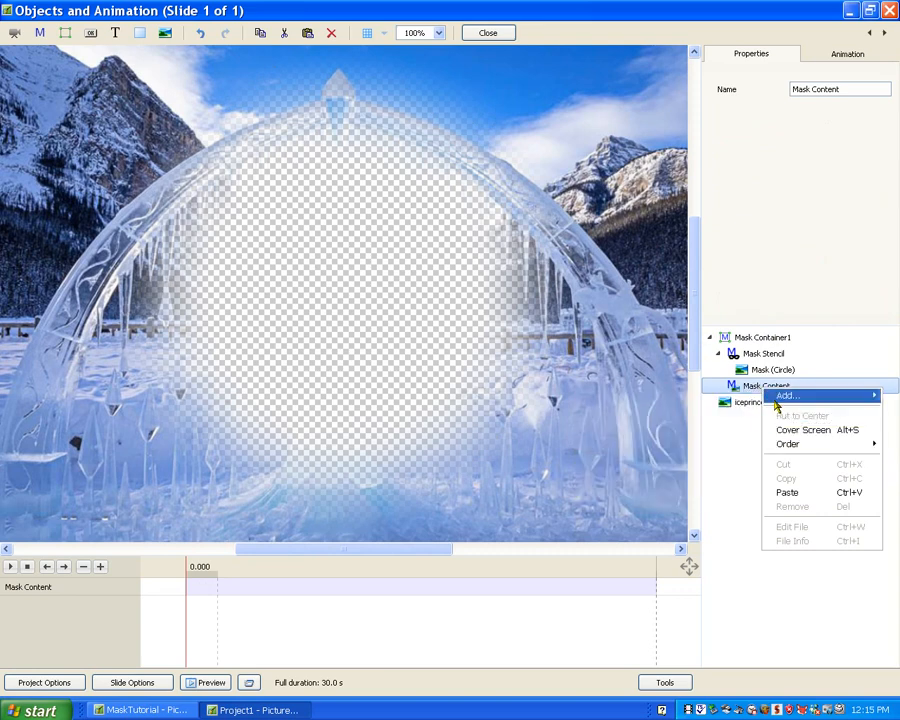
{"action": "mouse_move", "coordinate": [777, 400]}
{"action": "left_click", "coordinate": [655, 396]}
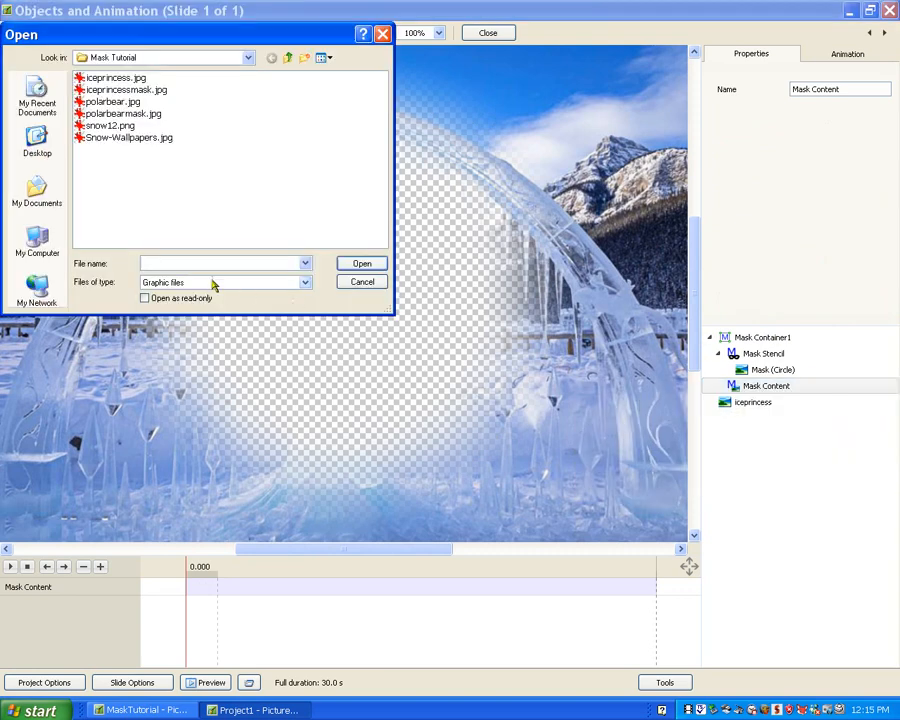
{"action": "left_click", "coordinate": [114, 102]}
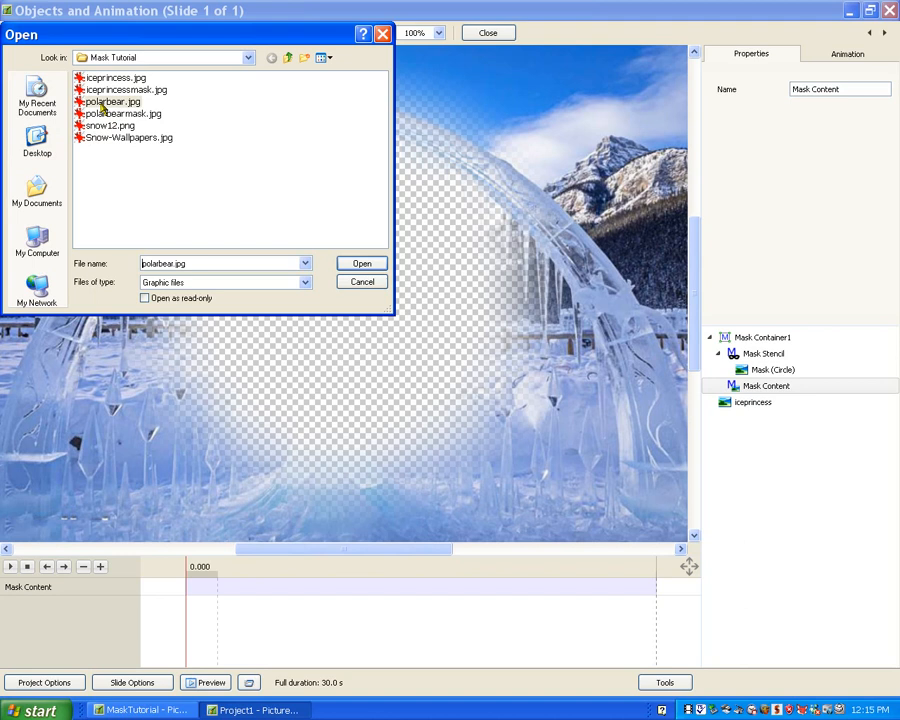
{"action": "left_click", "coordinate": [360, 266]}
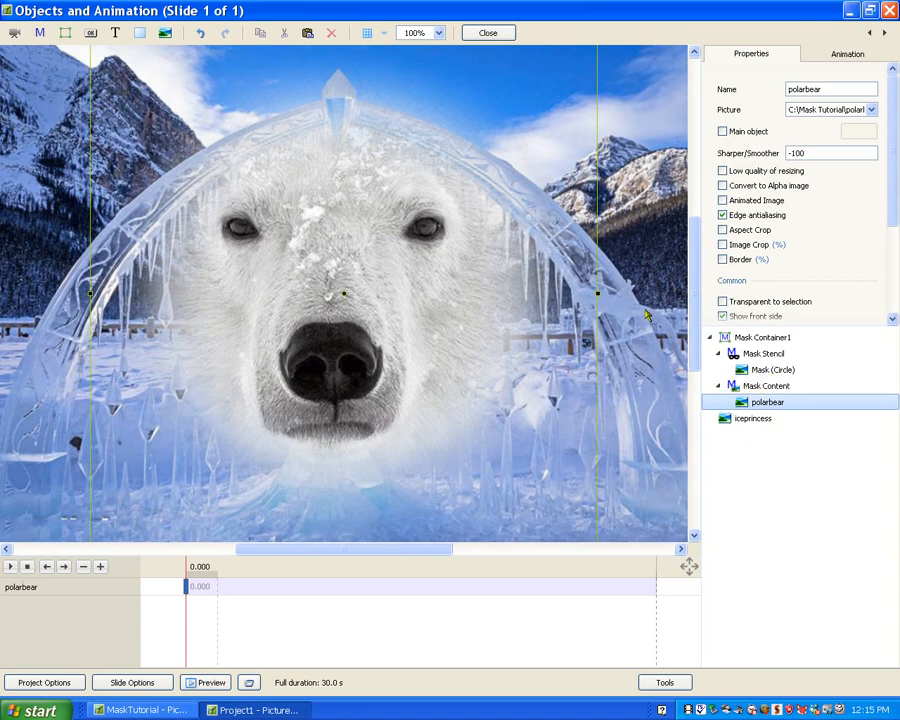
- Flatten the circle mask into a wide oval and position it over the polar bear's eyes and nose
{"action": "left_click", "coordinate": [740, 370]}
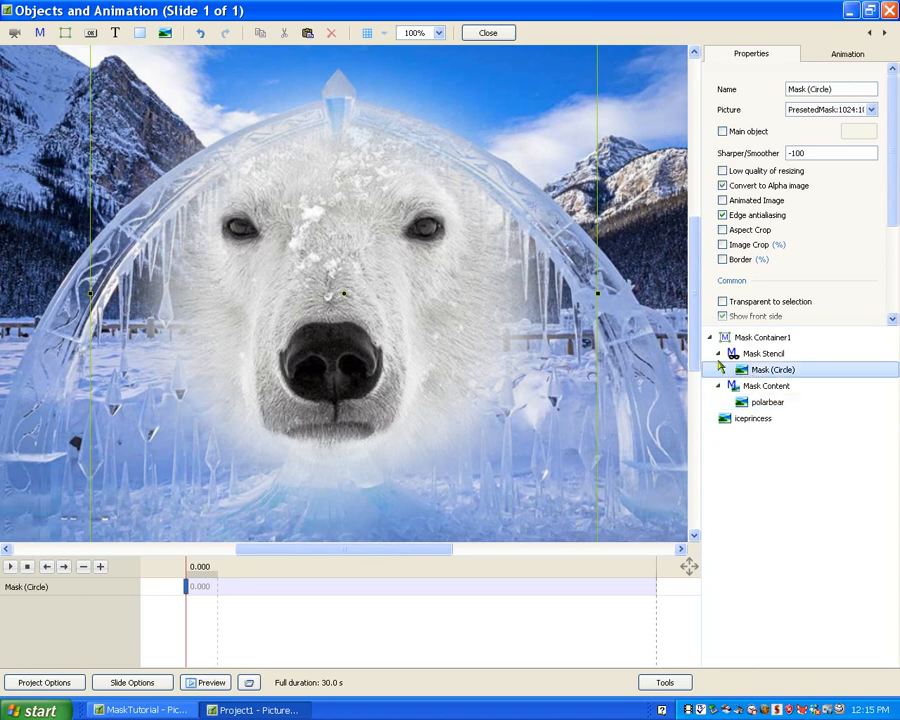
{"action": "scroll", "coordinate": [688, 343], "scroll_direction": "up", "scroll_amount": 3}
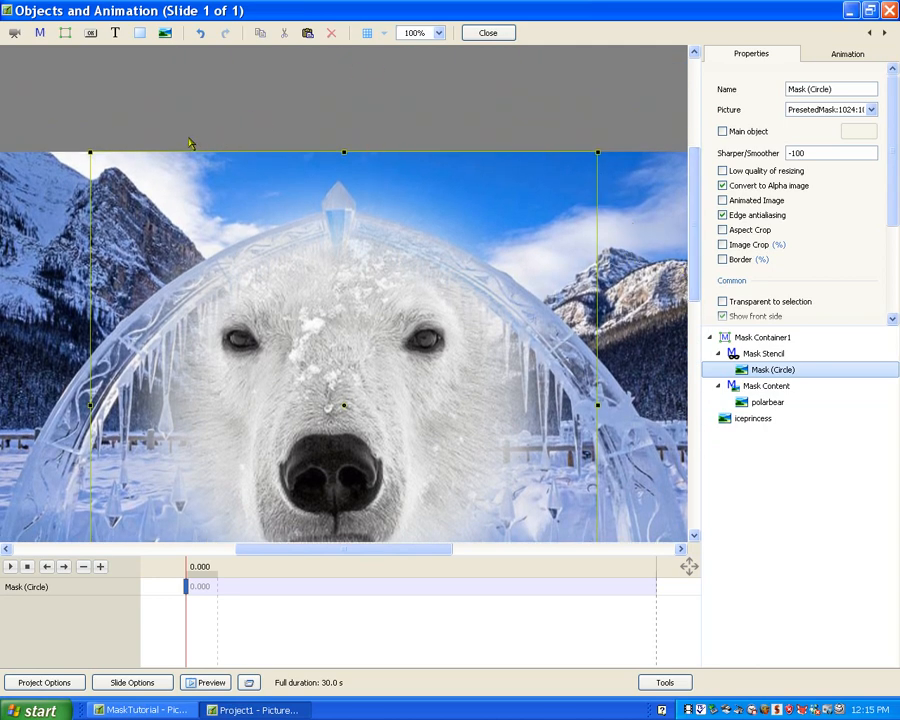
{"action": "left_click_drag", "start_coordinate": [344, 151], "coordinate": [347, 322]}
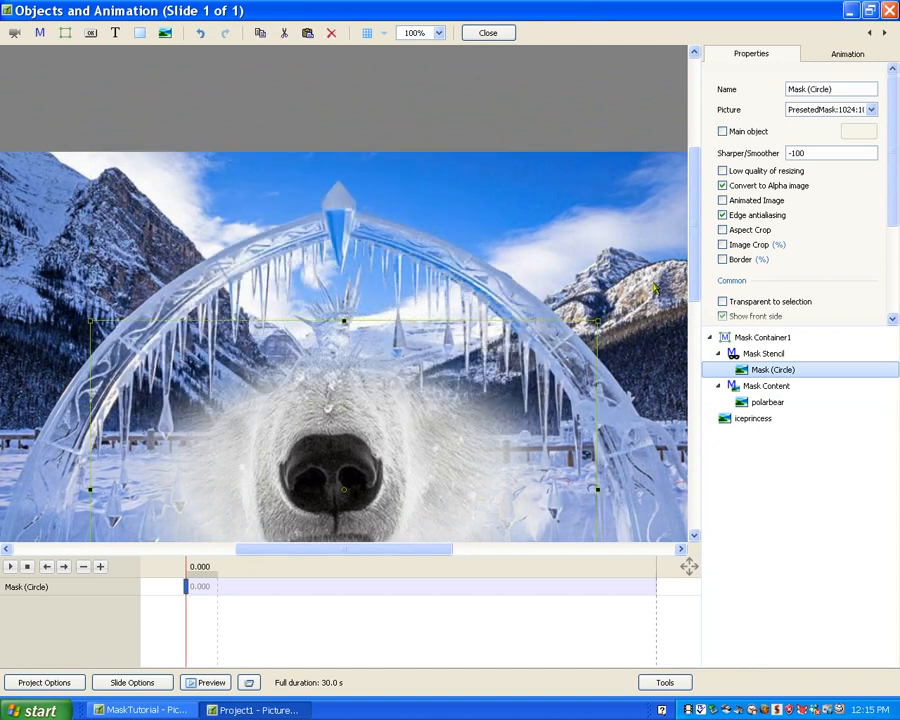
{"action": "left_click_drag", "start_coordinate": [695, 278], "coordinate": [702, 410]}
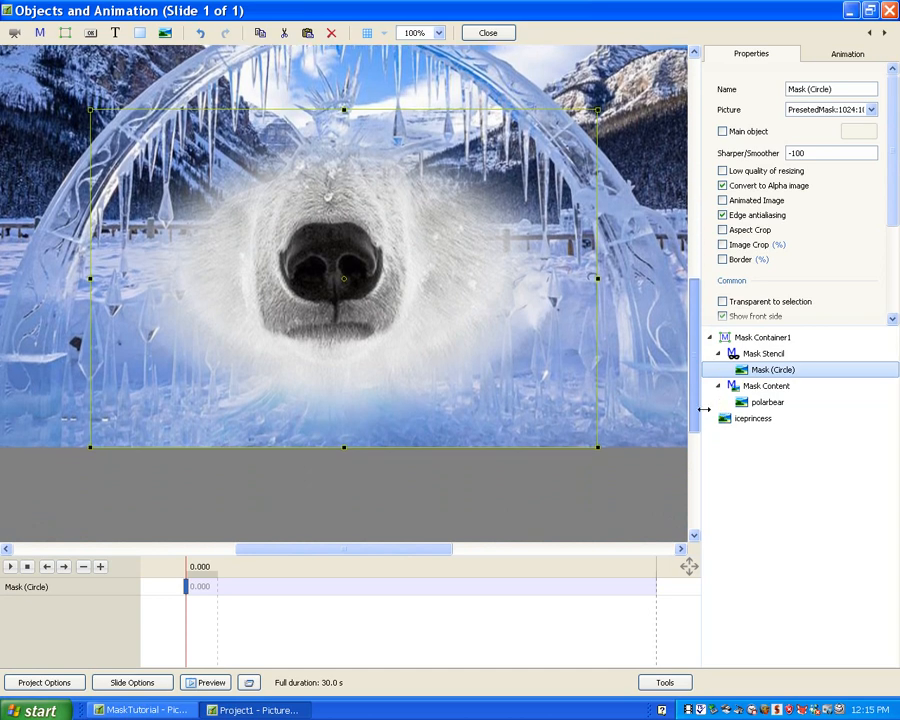
{"action": "left_click_drag", "start_coordinate": [346, 442], "coordinate": [345, 319]}
{"action": "mouse_move", "coordinate": [355, 210]}
{"action": "left_mouse_down"}
{"action": "mouse_move", "coordinate": [372, 338]}
{"action": "mouse_move", "coordinate": [390, 388]}
{"action": "mouse_move", "coordinate": [357, 251]}
{"action": "mouse_move", "coordinate": [346, 243]}
{"action": "mouse_move", "coordinate": [355, 224]}
{"action": "mouse_move", "coordinate": [355, 232]}
{"action": "left_mouse_up"}
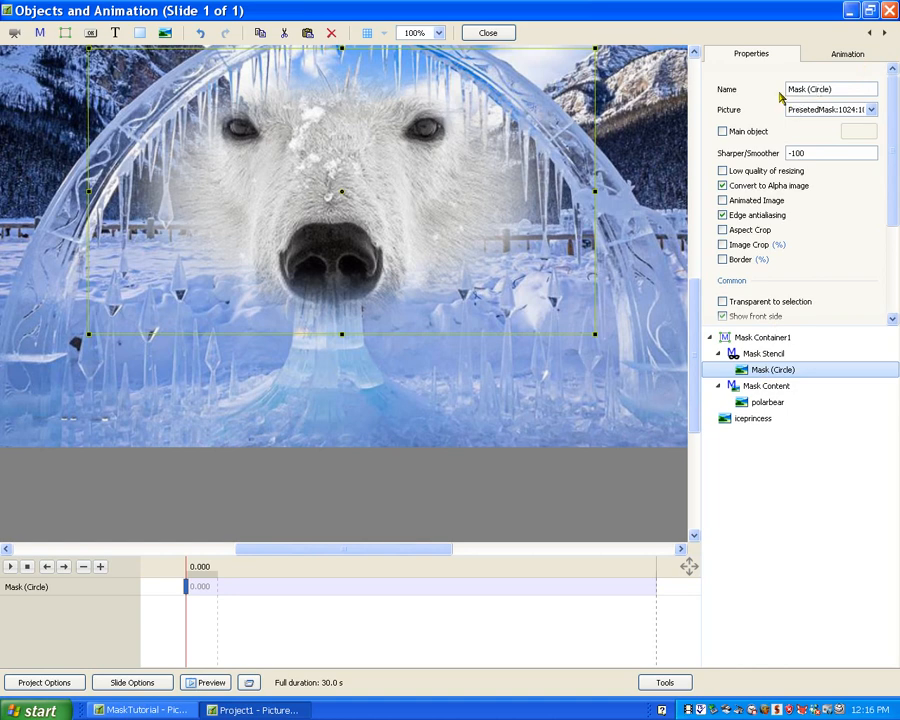
- Change the mask template's style to Rectangle and extend its upper edge to take in the bear's forehead and ears
{"action": "left_click", "coordinate": [872, 110]}
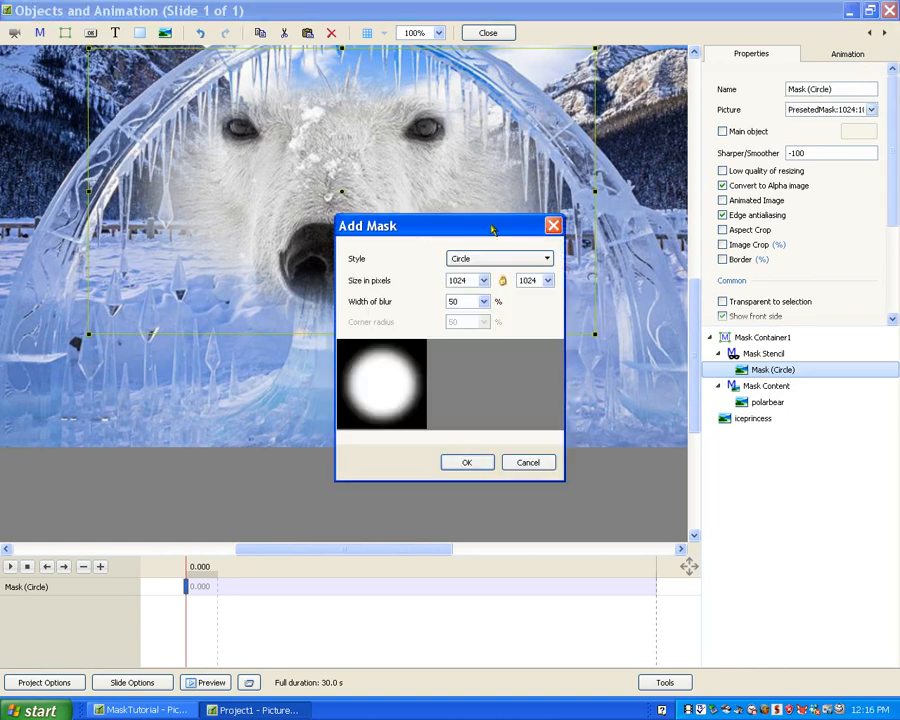
{"action": "left_click", "coordinate": [545, 259]}
{"action": "left_click", "coordinate": [513, 277]}
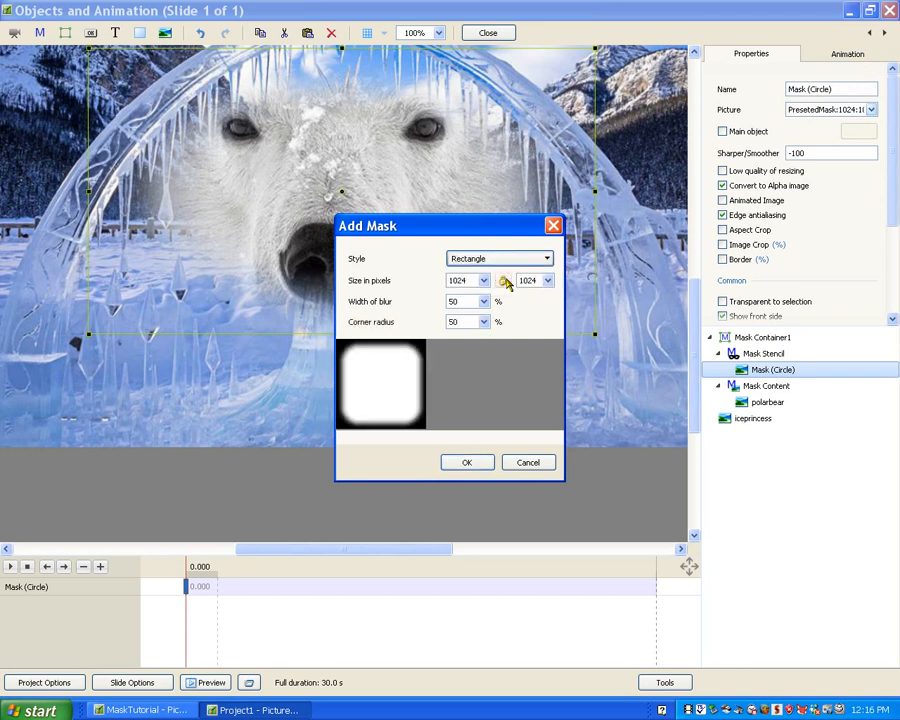
{"action": "left_click", "coordinate": [467, 463]}
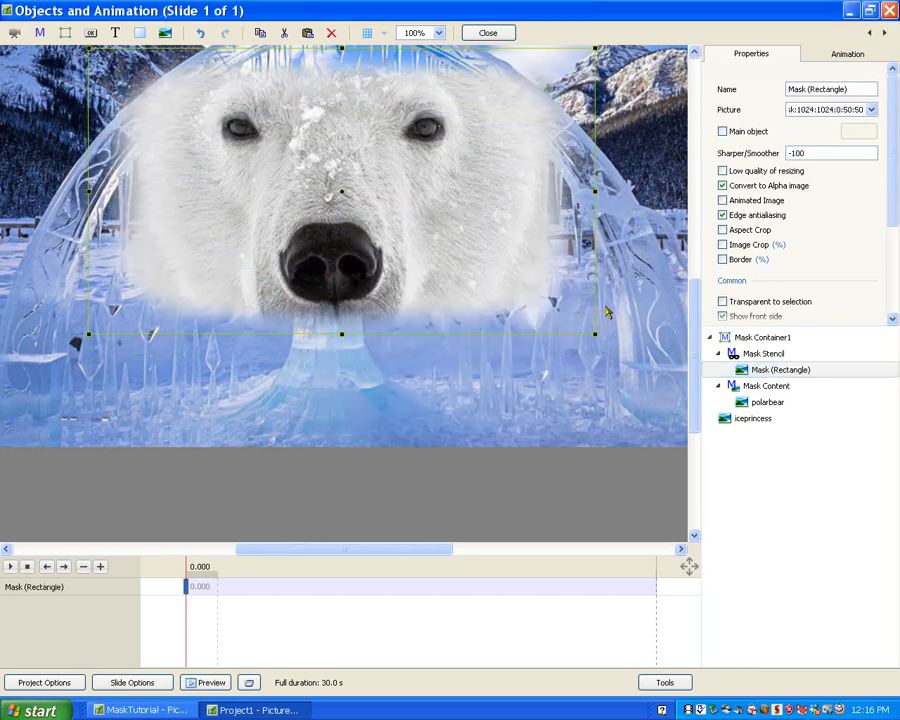
{"action": "left_click_drag", "start_coordinate": [695, 311], "coordinate": [688, 240]}
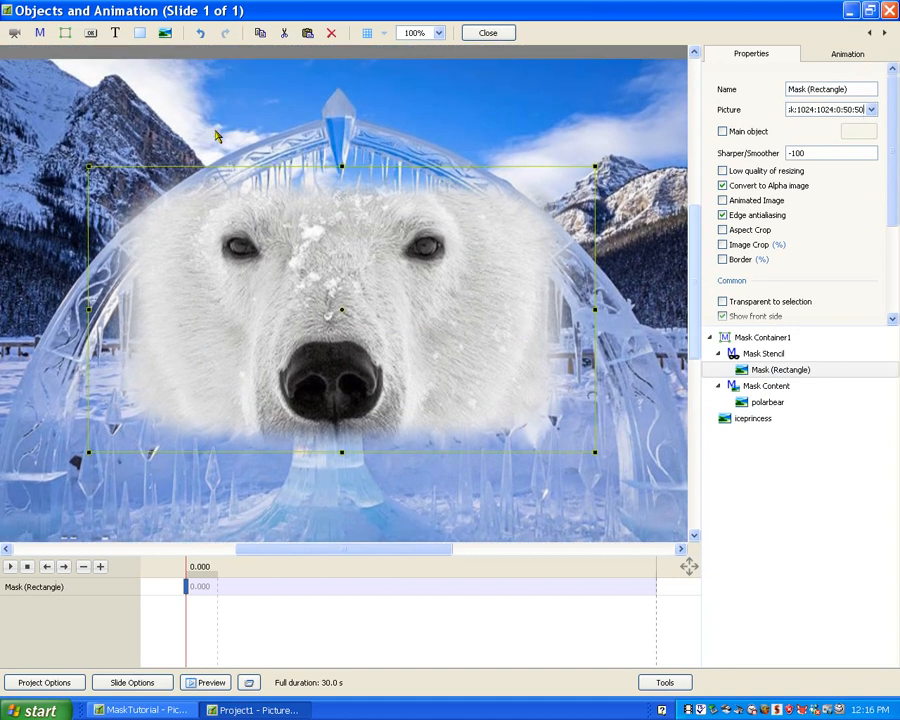
{"action": "left_click_drag", "start_coordinate": [343, 157], "coordinate": [362, 93]}
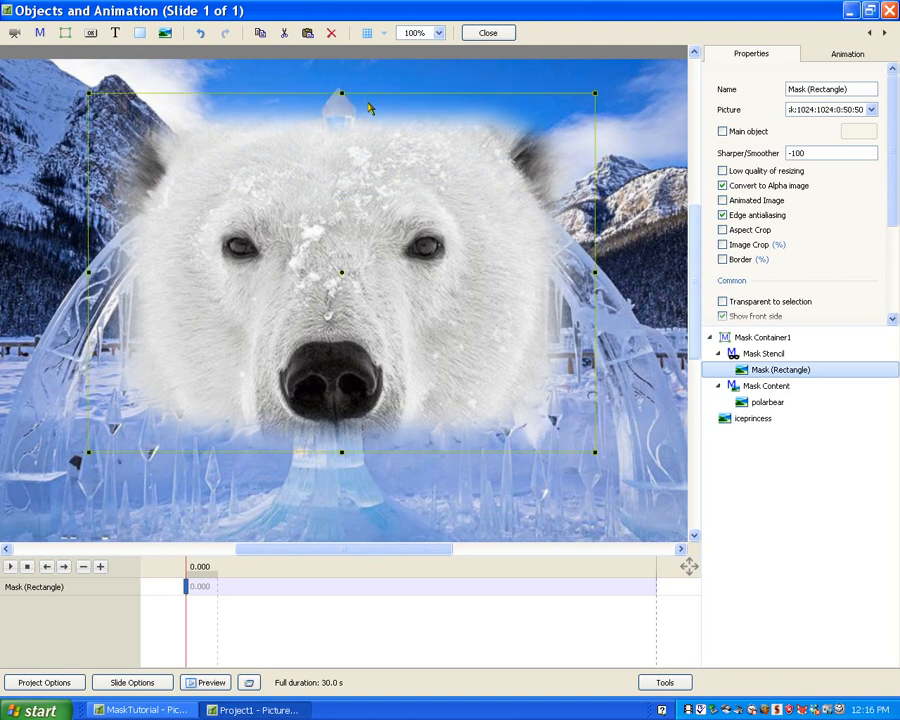